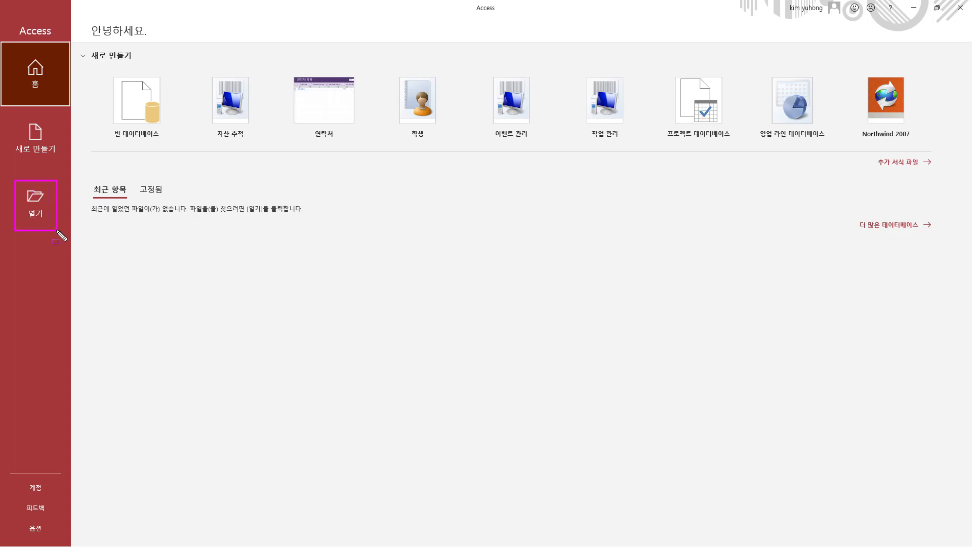
Open the database 01테이블완성.accdb from the 길벗컴활1급총정리 > 액세스 > 기능 folder on drive C
{"action": "left_click", "coordinate": [37, 203]}
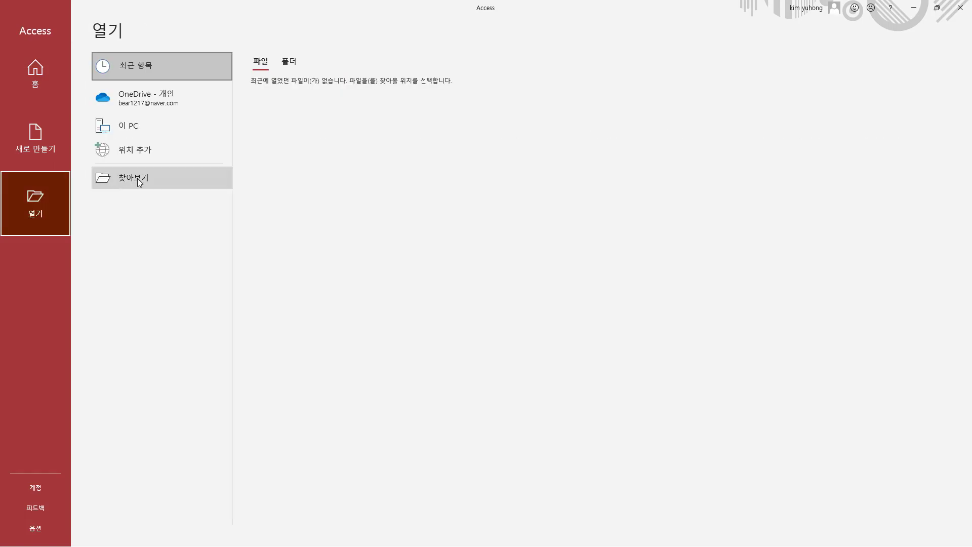
{"action": "left_click", "coordinate": [139, 182]}
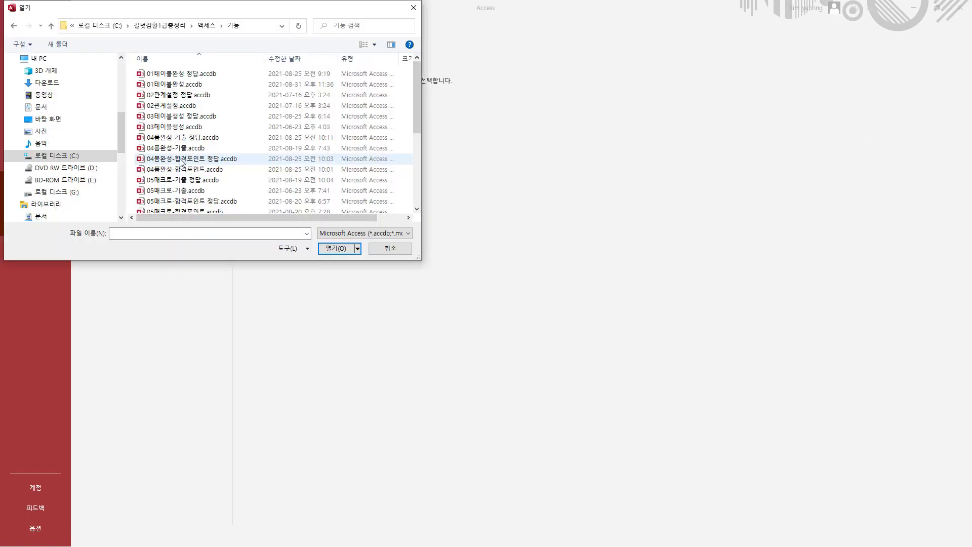
{"action": "left_click_drag", "start_coordinate": [111, 29], "coordinate": [244, 31]}
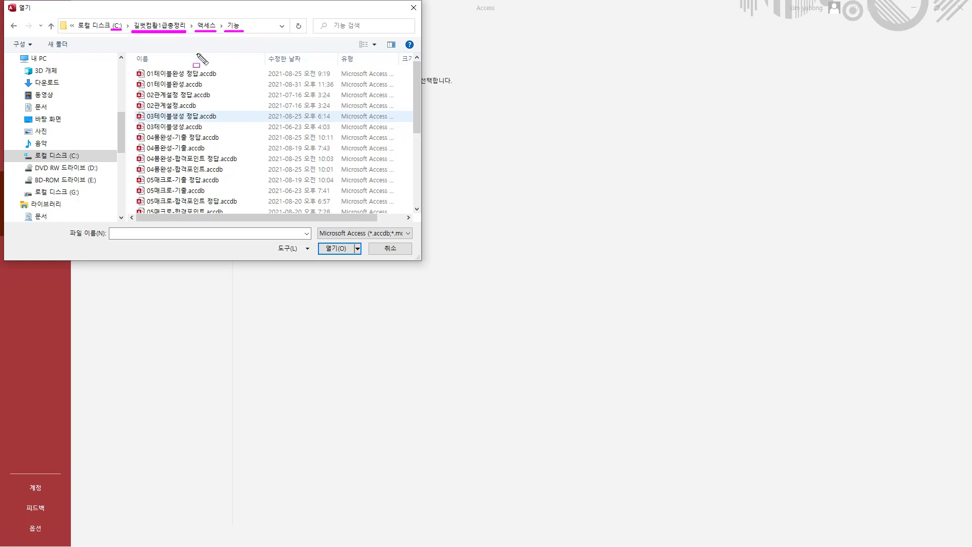
{"action": "left_click_drag", "start_coordinate": [134, 66], "coordinate": [249, 219]}
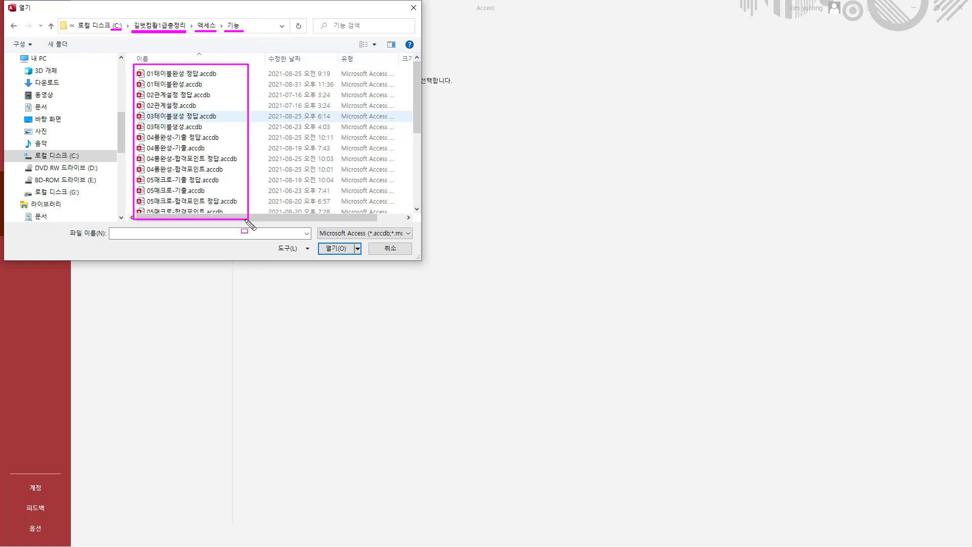
{"action": "left_click", "coordinate": [188, 85]}
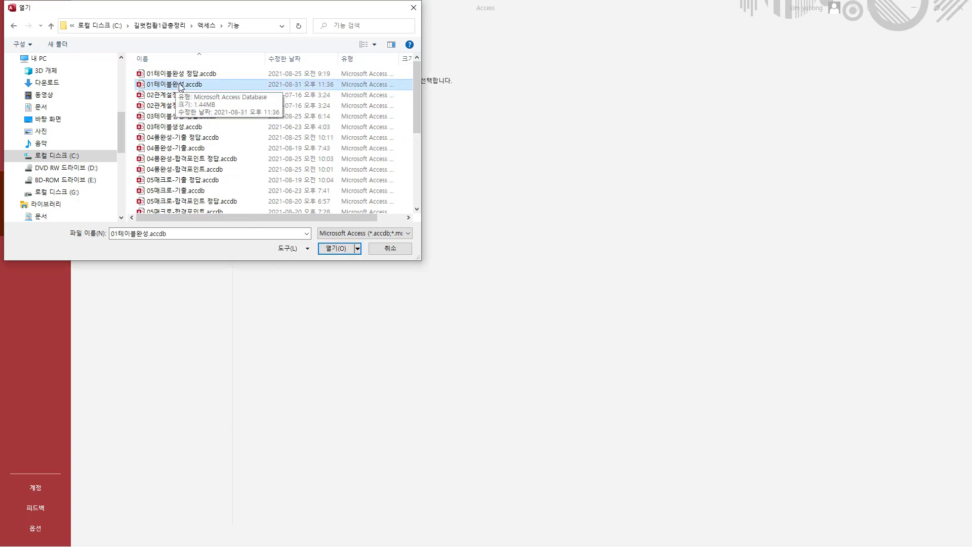
{"action": "left_click", "coordinate": [337, 248]}
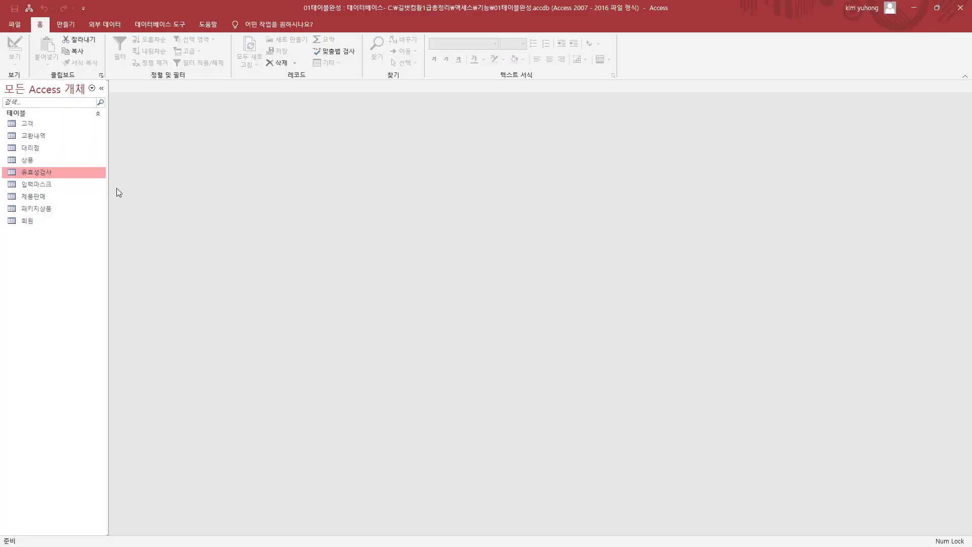
Open the 제품판매 table in Design view
{"action": "left_click_drag", "start_coordinate": [1, 108], "coordinate": [70, 235]}
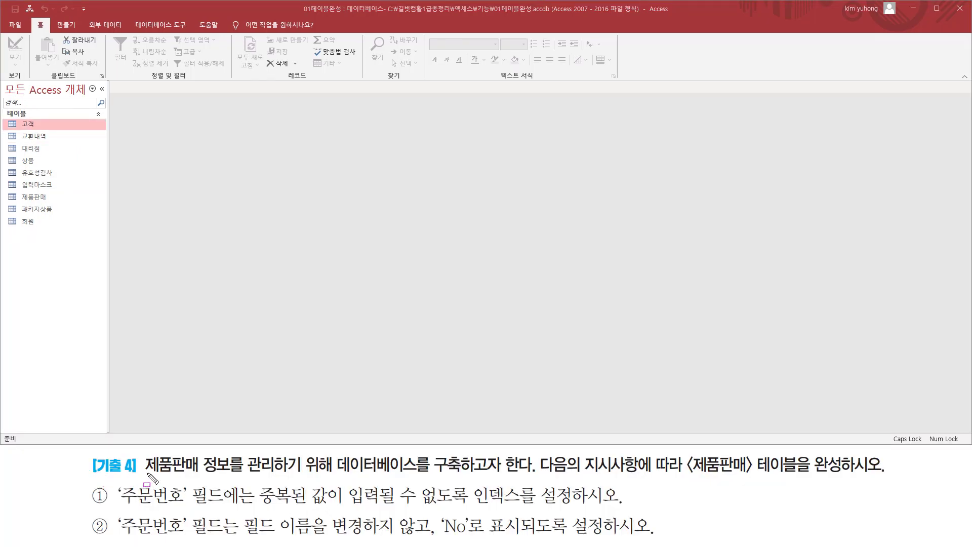
{"action": "left_click_drag", "start_coordinate": [144, 475], "coordinate": [522, 476]}
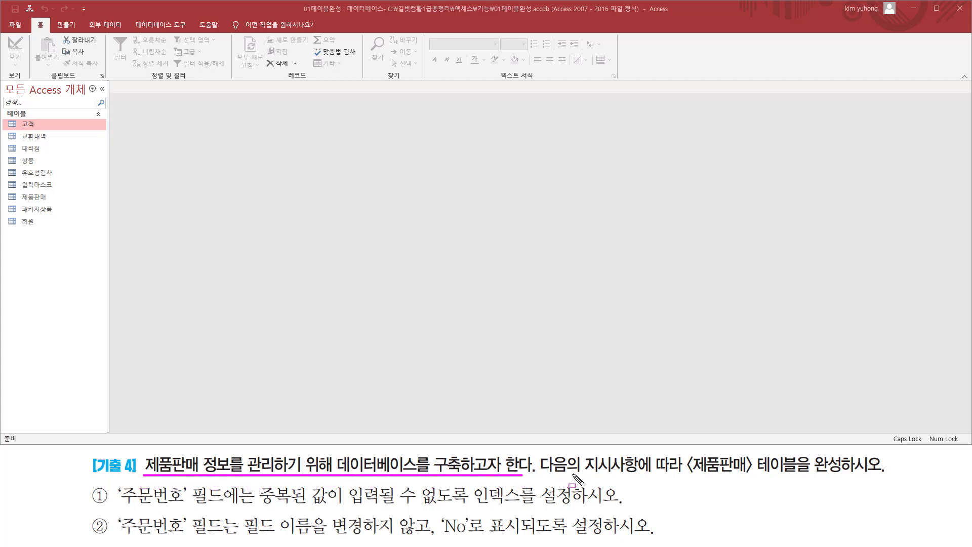
{"action": "mouse_move", "coordinate": [584, 474]}
{"action": "left_mouse_down"}
{"action": "mouse_move", "coordinate": [682, 474]}
{"action": "mouse_move", "coordinate": [680, 459]}
{"action": "mouse_move", "coordinate": [742, 479]}
{"action": "mouse_move", "coordinate": [854, 476]}
{"action": "left_mouse_up"}
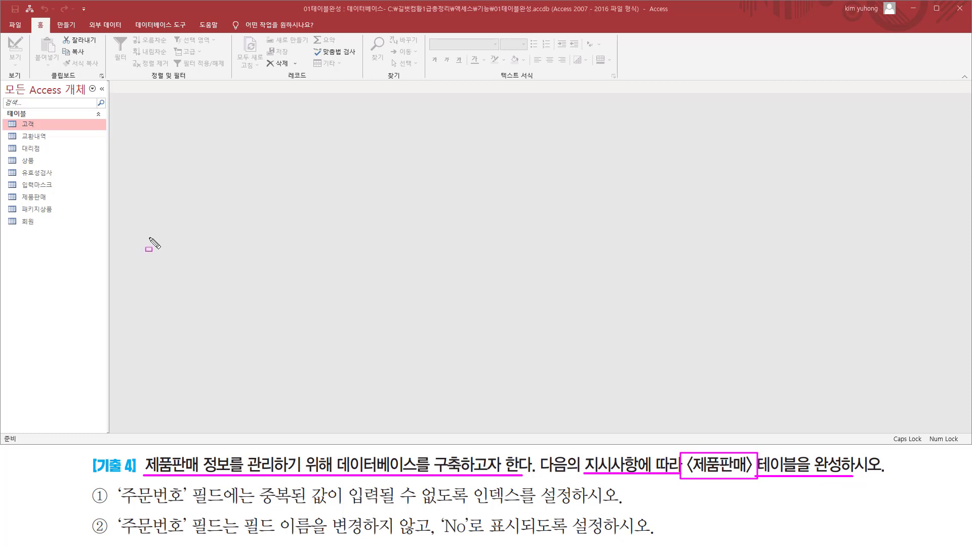
{"action": "left_click_drag", "start_coordinate": [4, 189], "coordinate": [60, 204]}
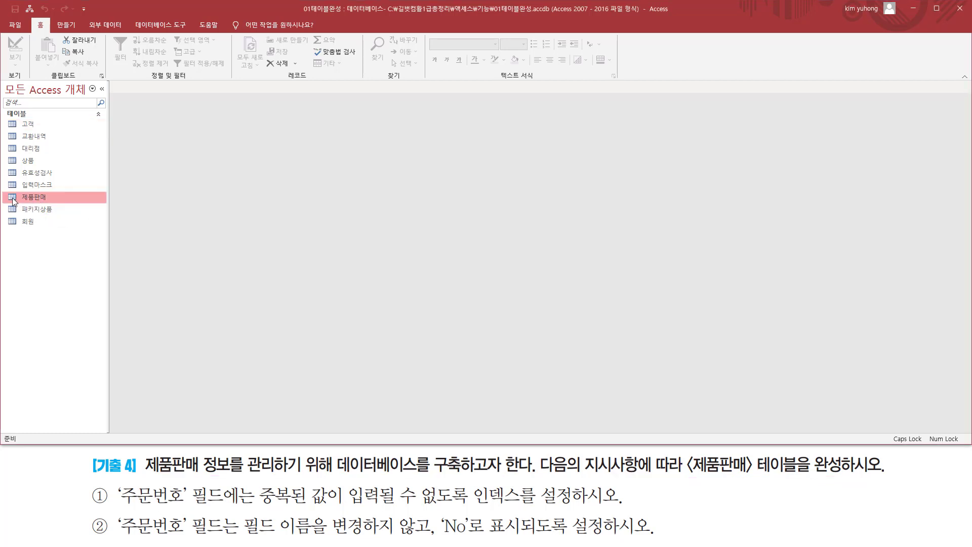
{"action": "right_click", "coordinate": [51, 197]}
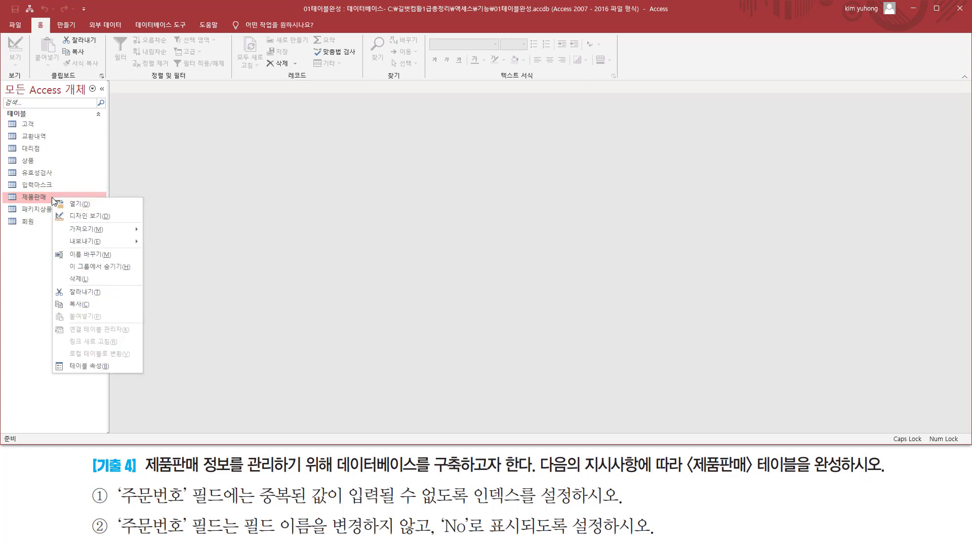
{"action": "left_click", "coordinate": [114, 217]}
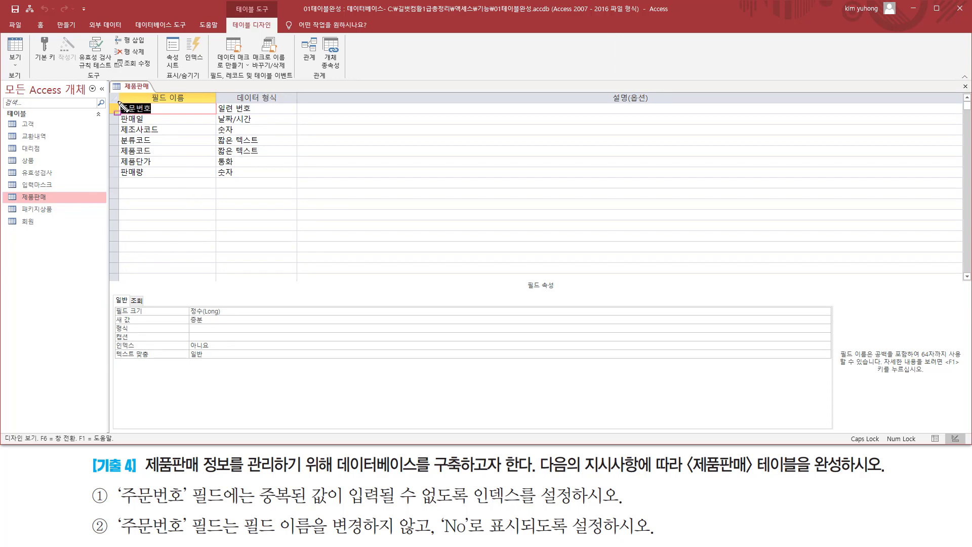
{"action": "left_click_drag", "start_coordinate": [118, 100], "coordinate": [157, 182]}
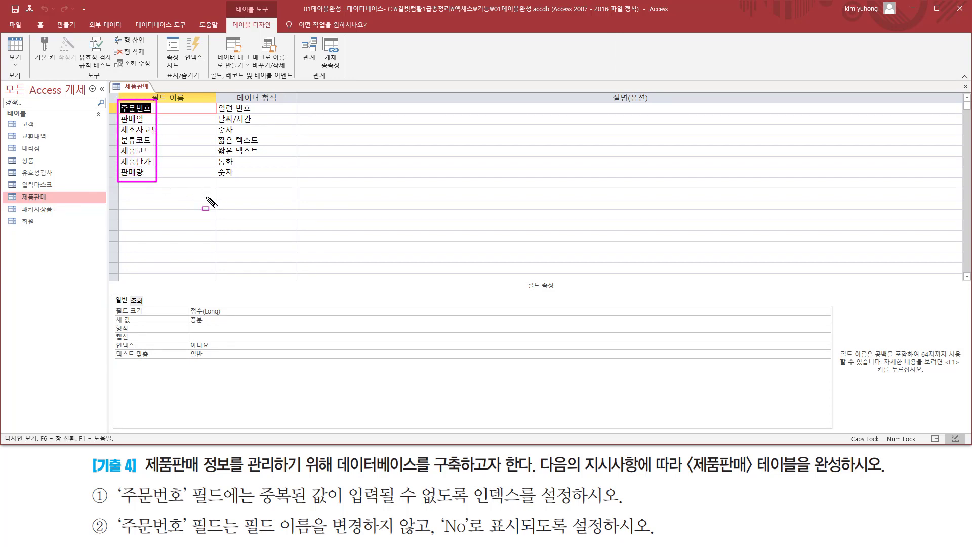
{"action": "key", "text": "Escape"}
{"action": "key", "text": "ctrl+2"}
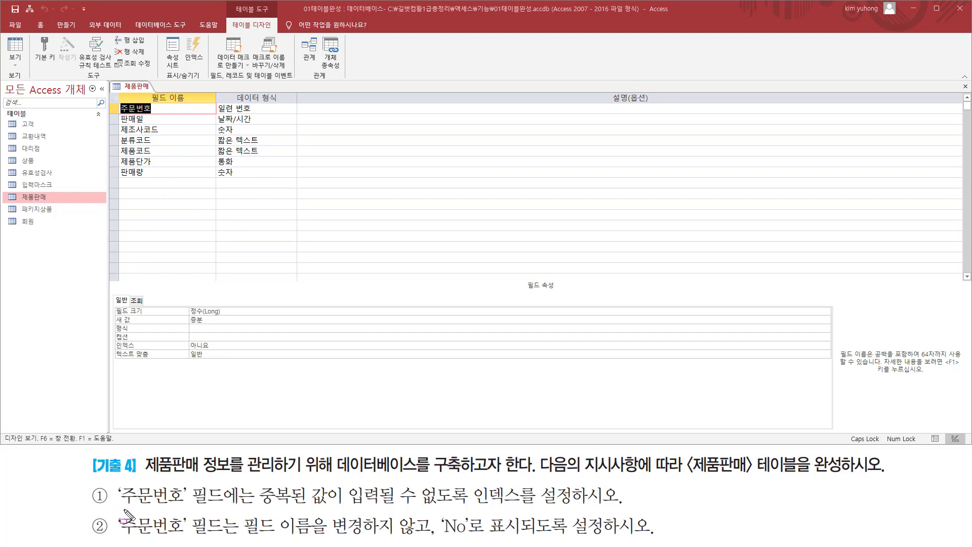
Set the 인덱스 property of the 주문번호 field to 예(중복 불가능)
{"action": "mouse_move", "coordinate": [117, 507]}
{"action": "left_mouse_down"}
{"action": "mouse_move", "coordinate": [181, 506]}
{"action": "mouse_move", "coordinate": [184, 484]}
{"action": "mouse_move", "coordinate": [226, 484]}
{"action": "left_mouse_up"}
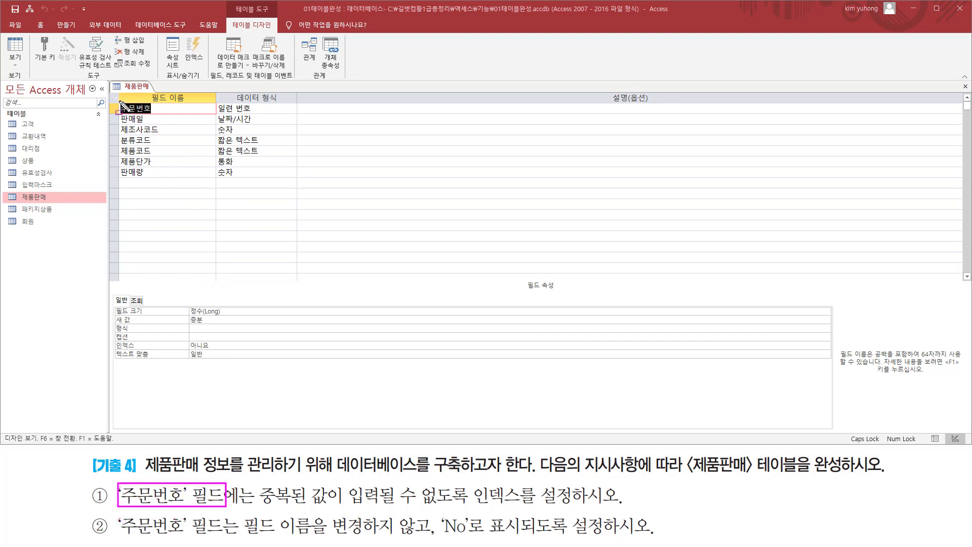
{"action": "left_click_drag", "start_coordinate": [117, 100], "coordinate": [172, 112]}
{"action": "mouse_move", "coordinate": [256, 505]}
{"action": "left_mouse_down"}
{"action": "mouse_move", "coordinate": [473, 505]}
{"action": "mouse_move", "coordinate": [473, 482]}
{"action": "mouse_move", "coordinate": [480, 506]}
{"action": "mouse_move", "coordinate": [589, 507]}
{"action": "left_mouse_up"}
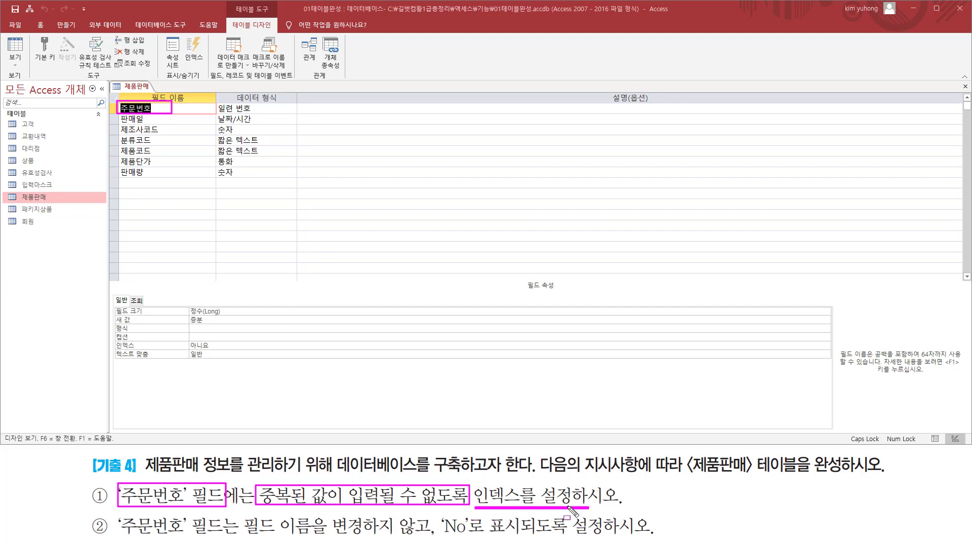
{"action": "key", "text": "Escape"}
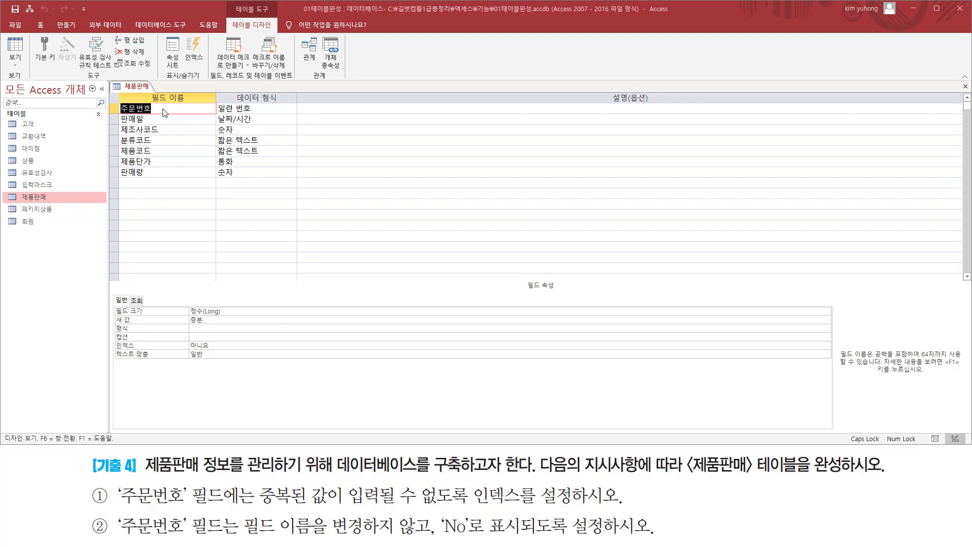
{"action": "left_click", "coordinate": [173, 110]}
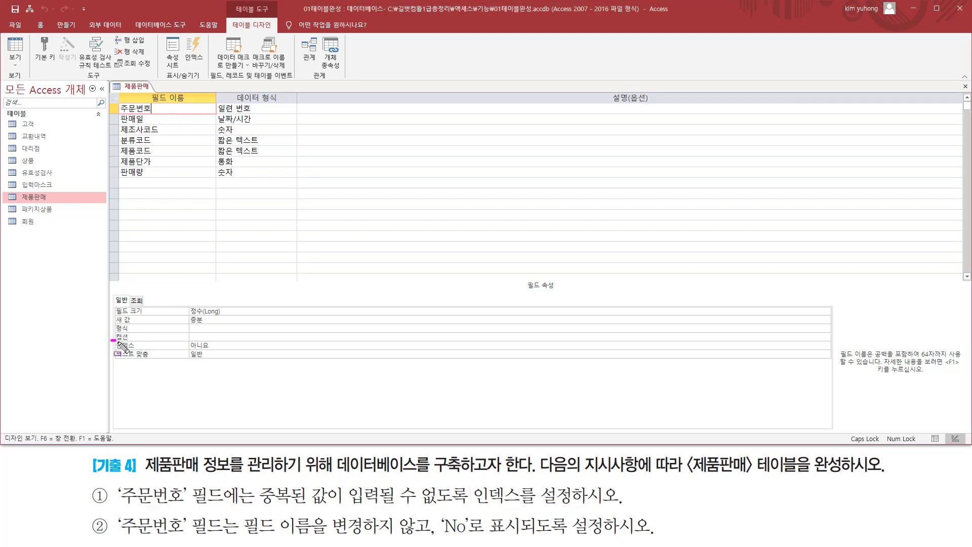
{"action": "left_click_drag", "start_coordinate": [112, 340], "coordinate": [242, 350]}
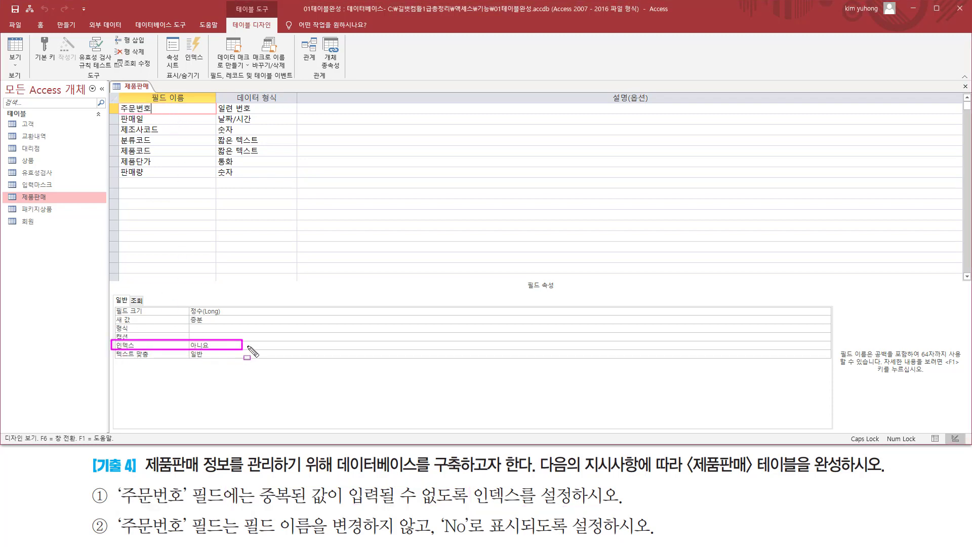
{"action": "key", "text": "Escape"}
{"action": "left_click", "coordinate": [751, 345]}
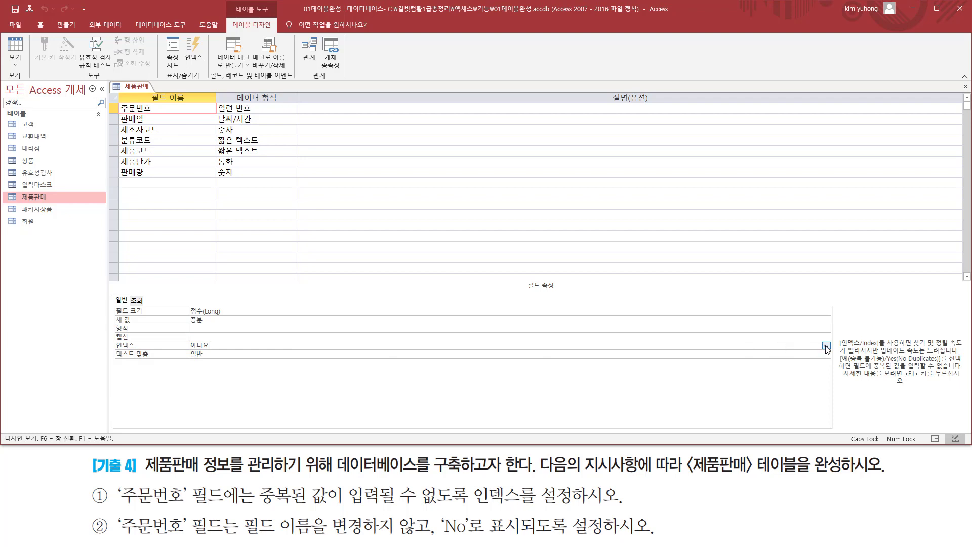
{"action": "left_click", "coordinate": [826, 347]}
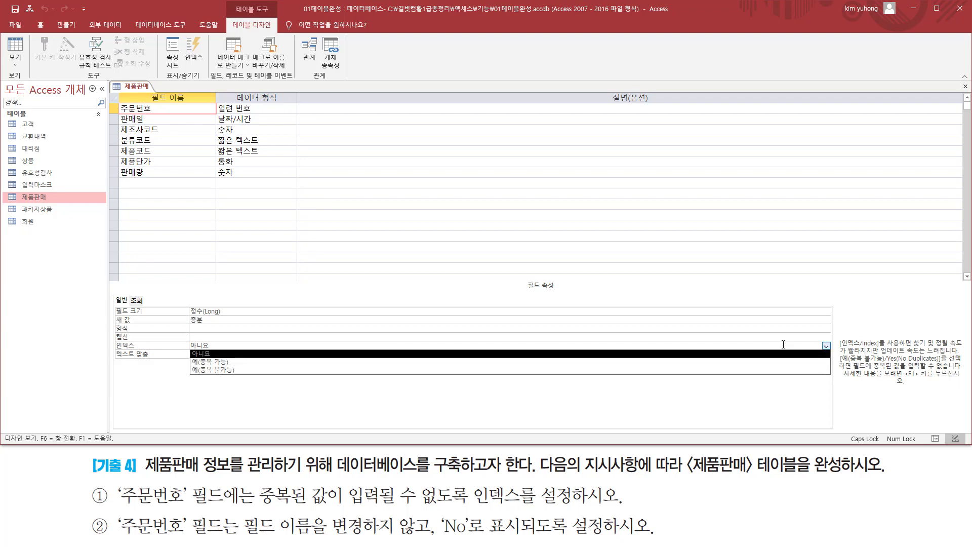
{"action": "left_click", "coordinate": [239, 370]}
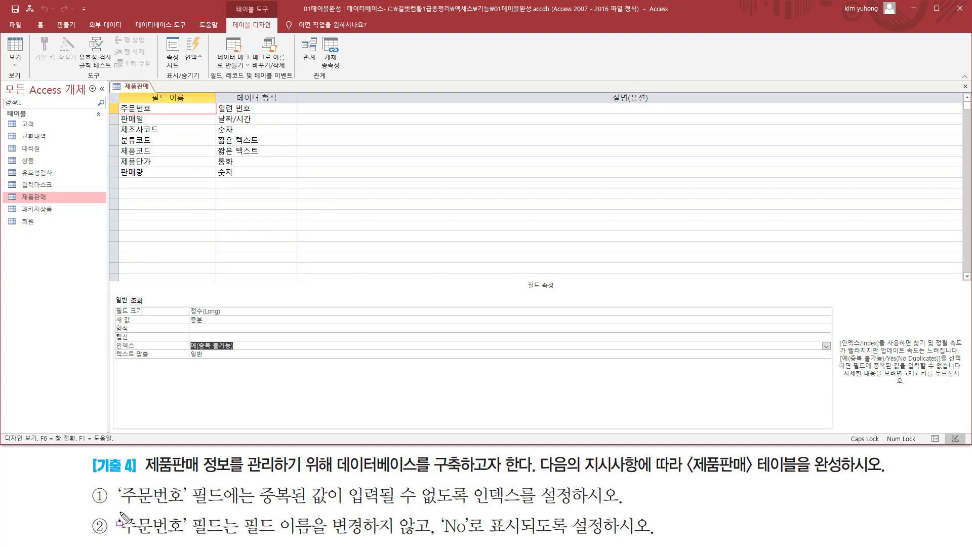
Save the 제품판매 table, check the 주문번호 column heading in Datasheet view, and return to Design view
{"action": "left_click_drag", "start_coordinate": [118, 522], "coordinate": [189, 539]}
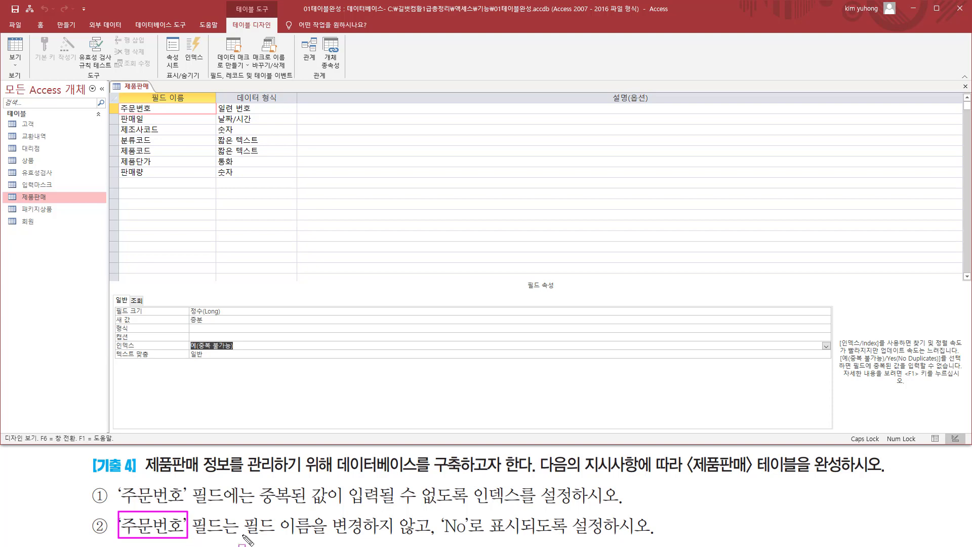
{"action": "left_click_drag", "start_coordinate": [244, 534], "coordinate": [638, 536]}
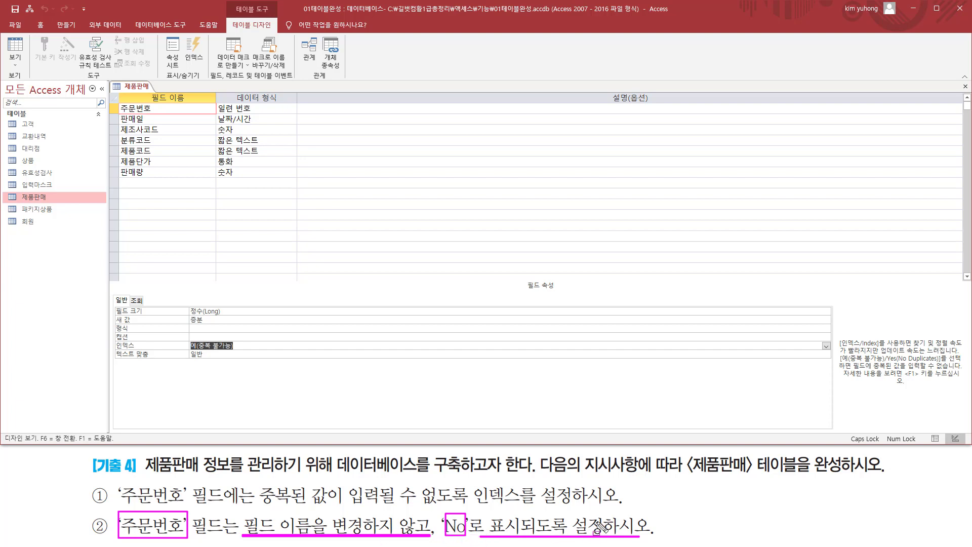
{"action": "key", "text": "Escape"}
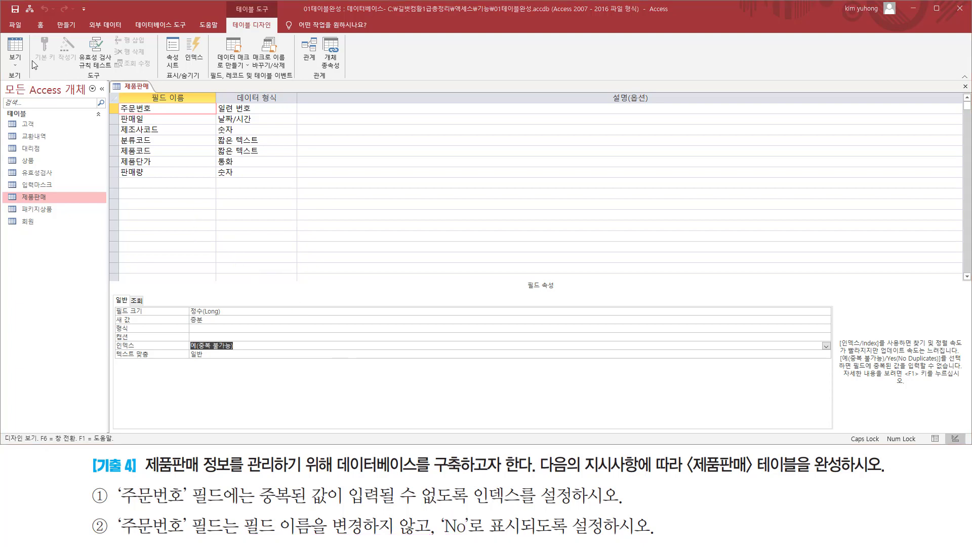
{"action": "left_click", "coordinate": [15, 49]}
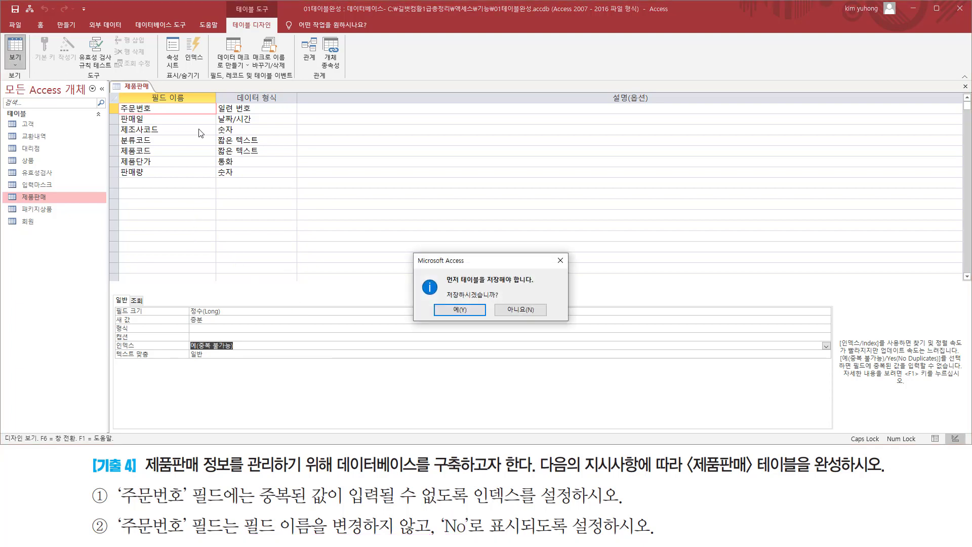
{"action": "left_click", "coordinate": [462, 310]}
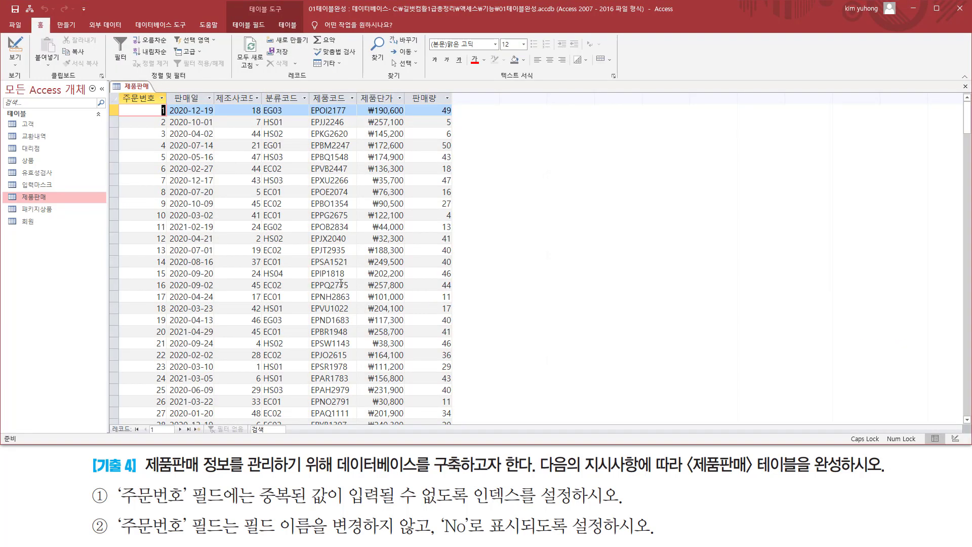
{"action": "key", "text": "ctrl+shift+d"}
{"action": "left_click_drag", "start_coordinate": [121, 92], "coordinate": [157, 105]}
{"action": "key", "text": "Escape"}
{"action": "left_click", "coordinate": [17, 50]}
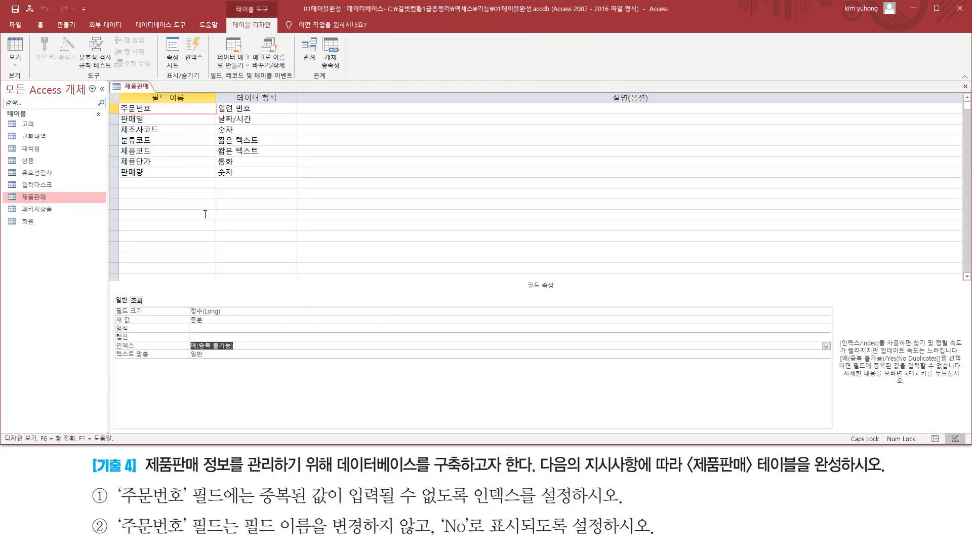
Set the 캡션 property of the 주문번호 field to No, keeping its field name
{"action": "key", "text": "ctrl+shift+d"}
{"action": "mouse_move", "coordinate": [117, 114]}
{"action": "left_mouse_down"}
{"action": "mouse_move", "coordinate": [146, 115]}
{"action": "mouse_move", "coordinate": [159, 103]}
{"action": "left_mouse_up"}
{"action": "mouse_move", "coordinate": [439, 512]}
{"action": "left_mouse_down"}
{"action": "mouse_move", "coordinate": [470, 542]}
{"action": "mouse_move", "coordinate": [646, 539]}
{"action": "left_mouse_up"}
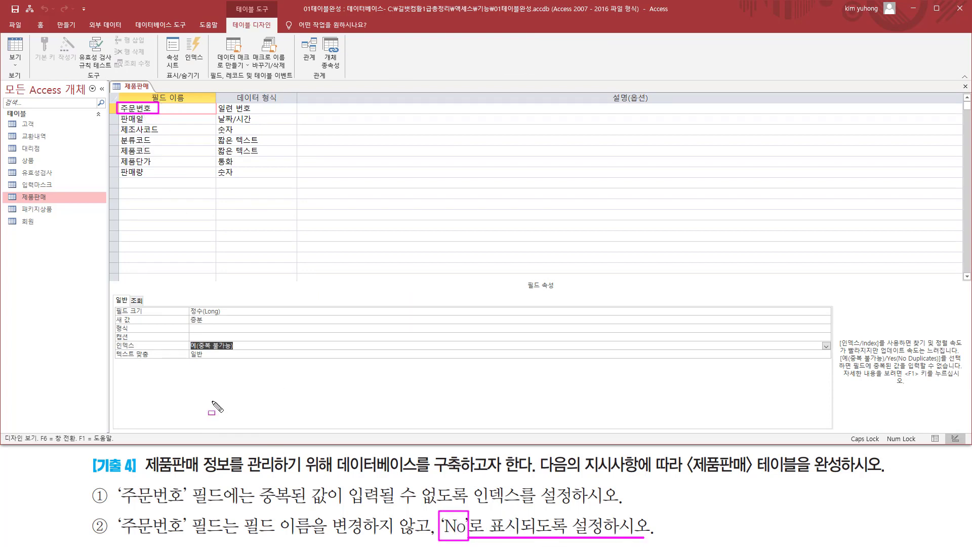
{"action": "left_click_drag", "start_coordinate": [109, 333], "coordinate": [129, 332]}
{"action": "key", "text": "Escape"}
{"action": "left_click", "coordinate": [219, 334]}
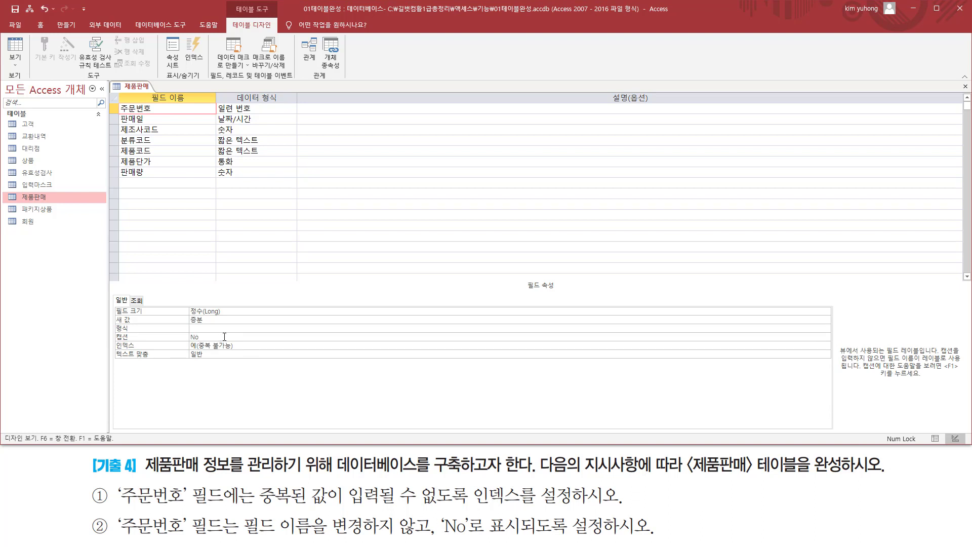
{"action": "left_click_drag", "start_coordinate": [115, 329], "coordinate": [214, 345]}
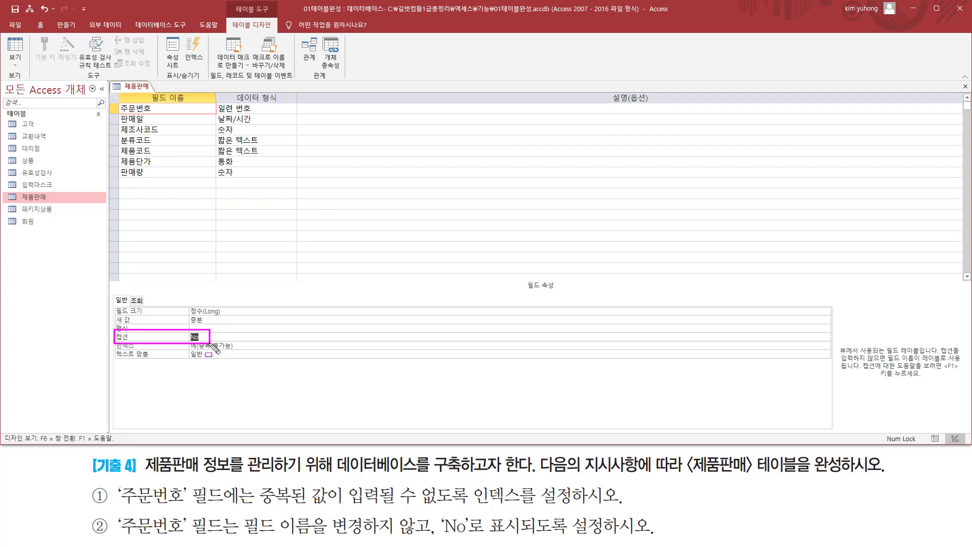
Save the table with the caption change, check the first column's heading in Datasheet view, and return to Design view
{"action": "left_click", "coordinate": [16, 51]}
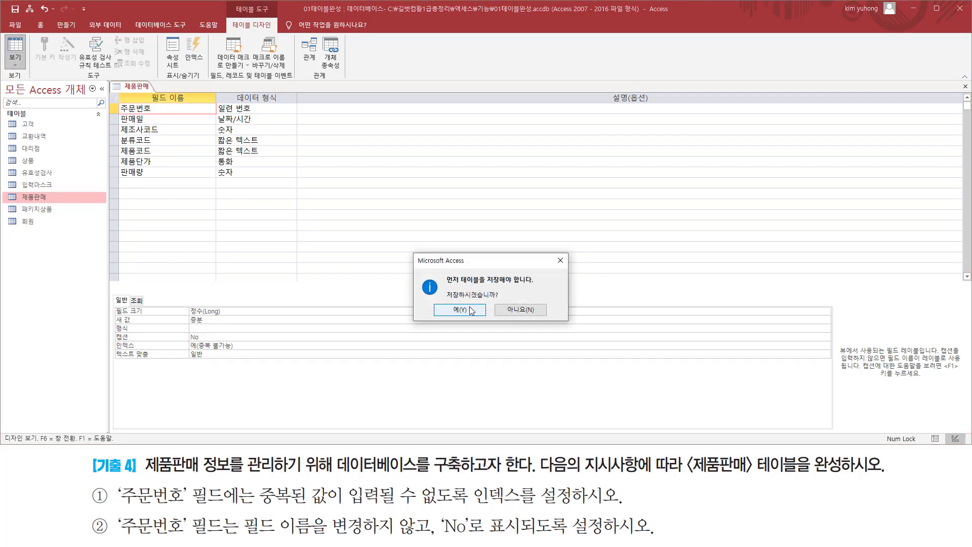
{"action": "left_click", "coordinate": [459, 310]}
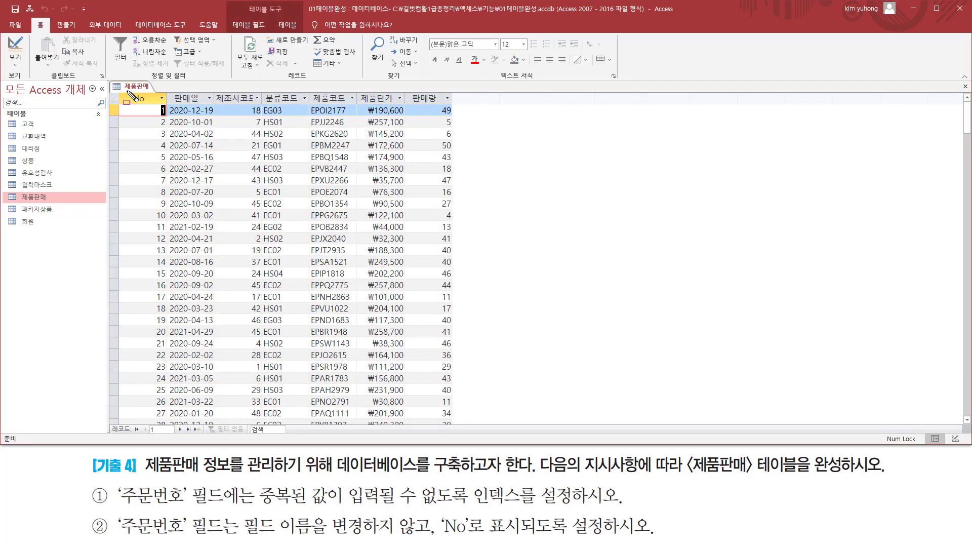
{"action": "left_click_drag", "start_coordinate": [126, 92], "coordinate": [155, 105]}
{"action": "left_click", "coordinate": [15, 48]}
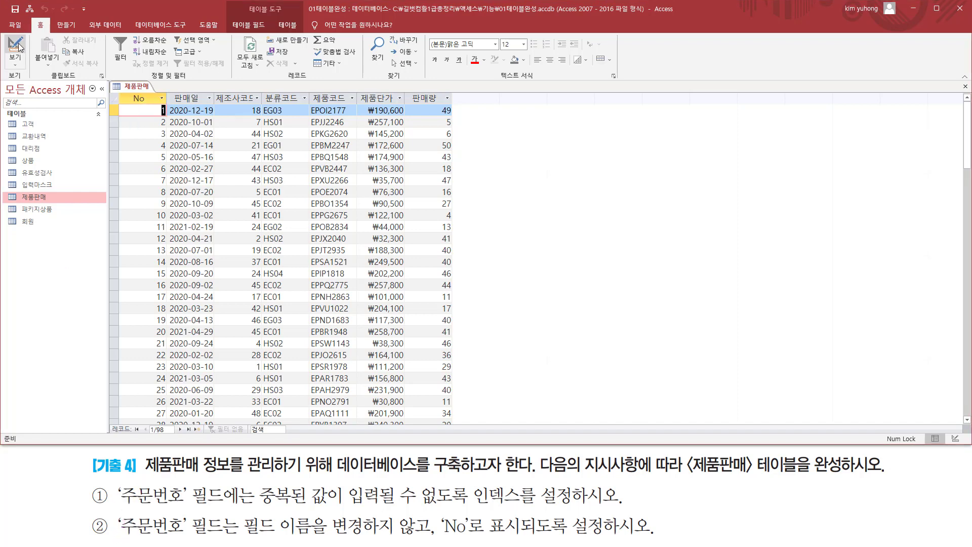
{"action": "left_click_drag", "start_coordinate": [120, 103], "coordinate": [163, 115]}
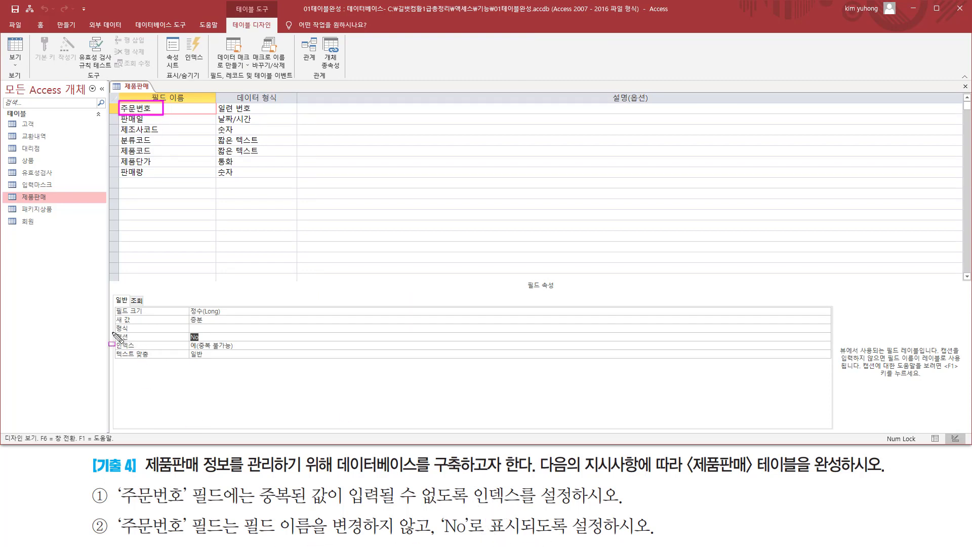
{"action": "mouse_move", "coordinate": [113, 329]}
{"action": "left_mouse_down"}
{"action": "mouse_move", "coordinate": [119, 339]}
{"action": "mouse_move", "coordinate": [209, 343]}
{"action": "left_mouse_up"}
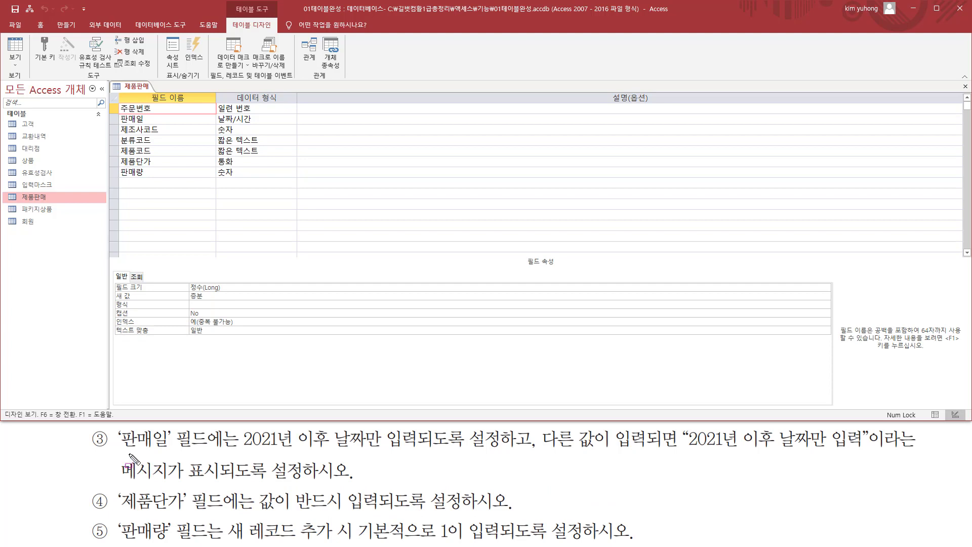
{"action": "mouse_move", "coordinate": [120, 451]}
{"action": "left_mouse_down"}
{"action": "mouse_move", "coordinate": [178, 464]}
{"action": "mouse_move", "coordinate": [184, 429]}
{"action": "mouse_move", "coordinate": [219, 428]}
{"action": "mouse_move", "coordinate": [208, 431]}
{"action": "left_mouse_up"}
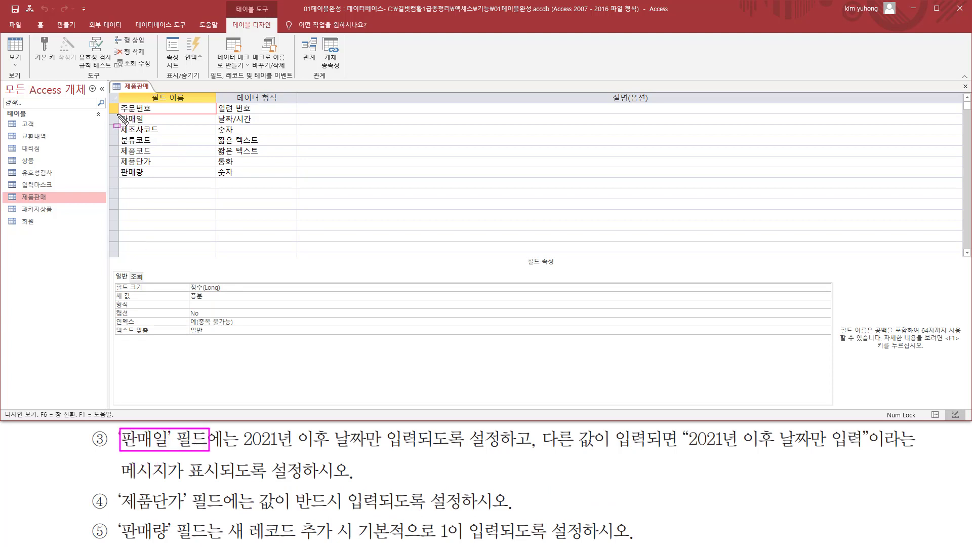
{"action": "left_click_drag", "start_coordinate": [113, 113], "coordinate": [153, 124]}
{"action": "left_click_drag", "start_coordinate": [243, 448], "coordinate": [869, 452]}
{"action": "left_click_drag", "start_coordinate": [122, 481], "coordinate": [297, 482]}
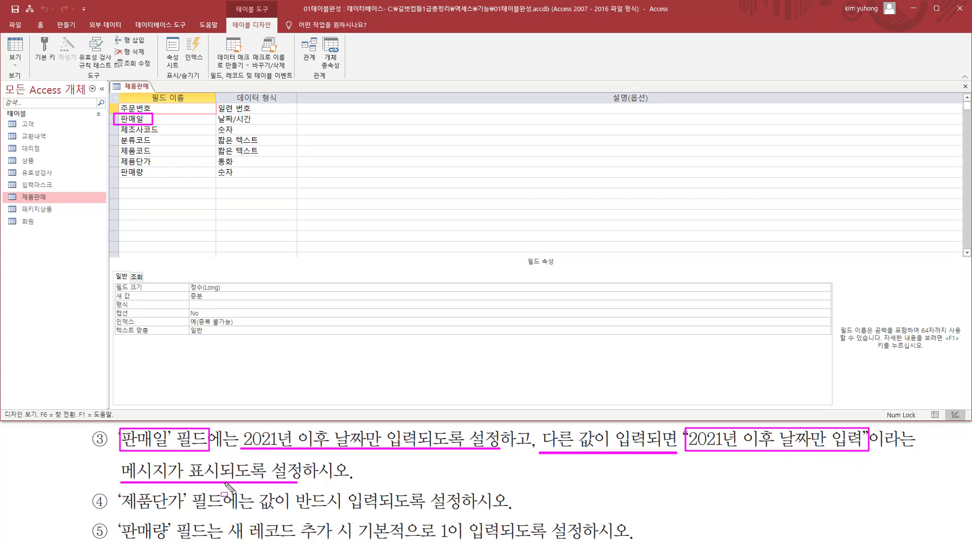
{"action": "key", "text": "Escape"}
Set the 유효성 검사 규칙 property of the 판매일 field to >=#2021-01-01#
{"action": "left_click", "coordinate": [176, 120]}
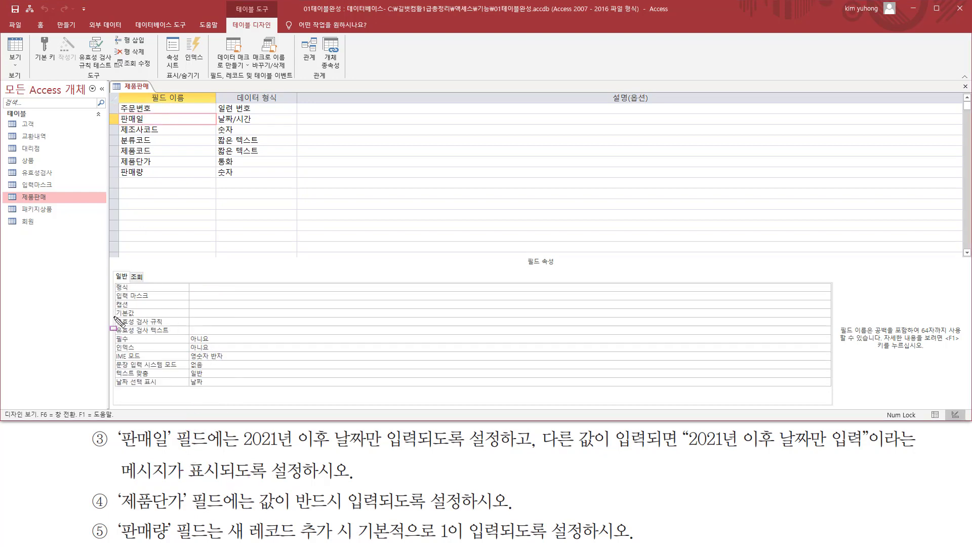
{"action": "left_click_drag", "start_coordinate": [115, 317], "coordinate": [172, 325]}
{"action": "left_click_drag", "start_coordinate": [238, 450], "coordinate": [421, 450]}
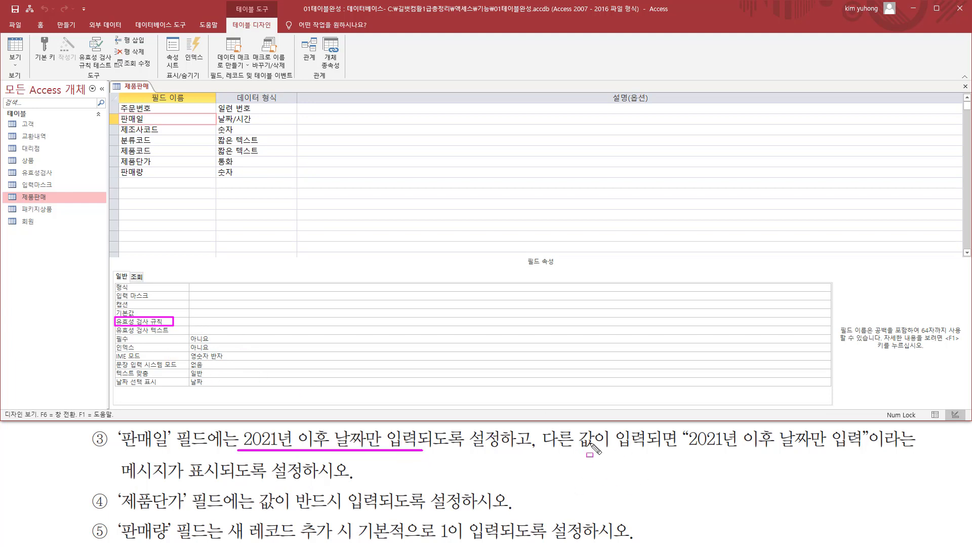
{"action": "left_click_drag", "start_coordinate": [684, 449], "coordinate": [871, 450]}
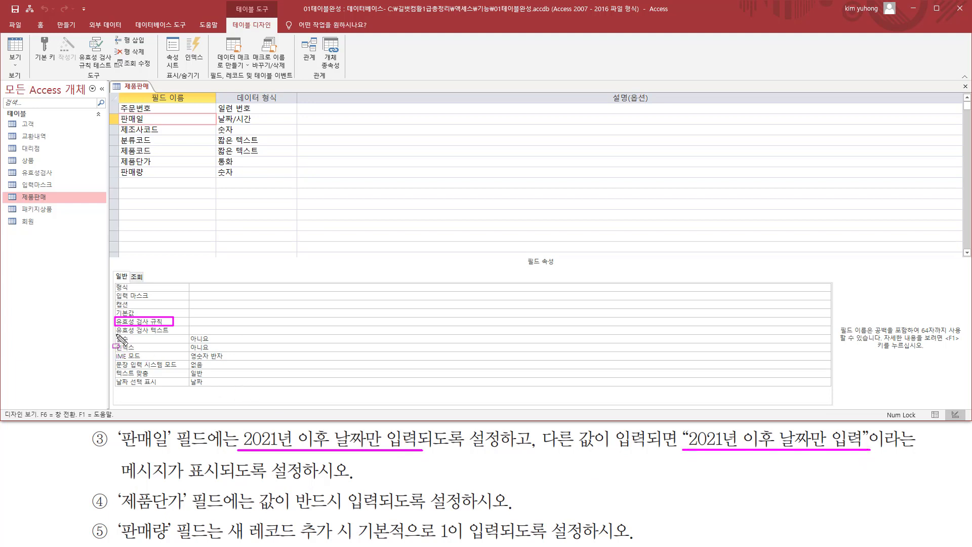
{"action": "left_click_drag", "start_coordinate": [113, 334], "coordinate": [258, 334]}
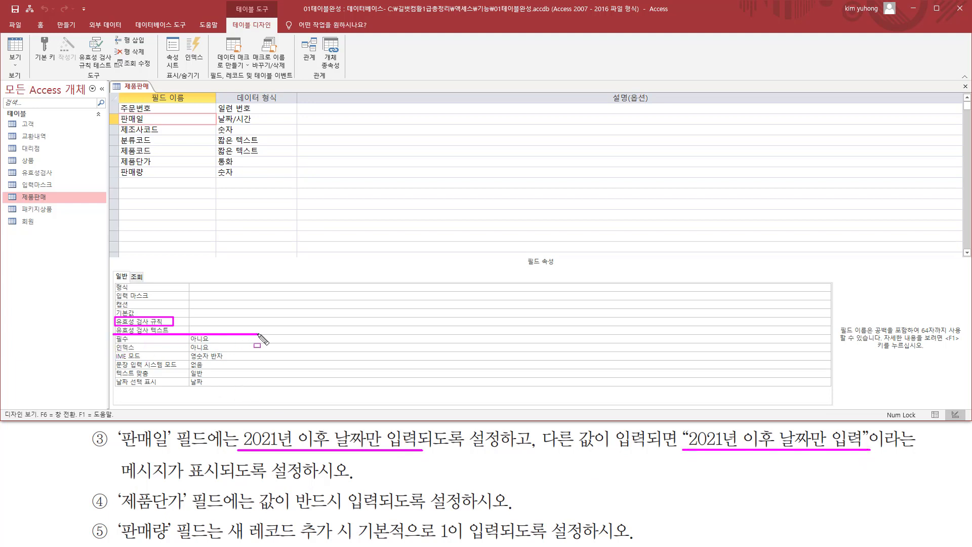
{"action": "key", "text": "Escape"}
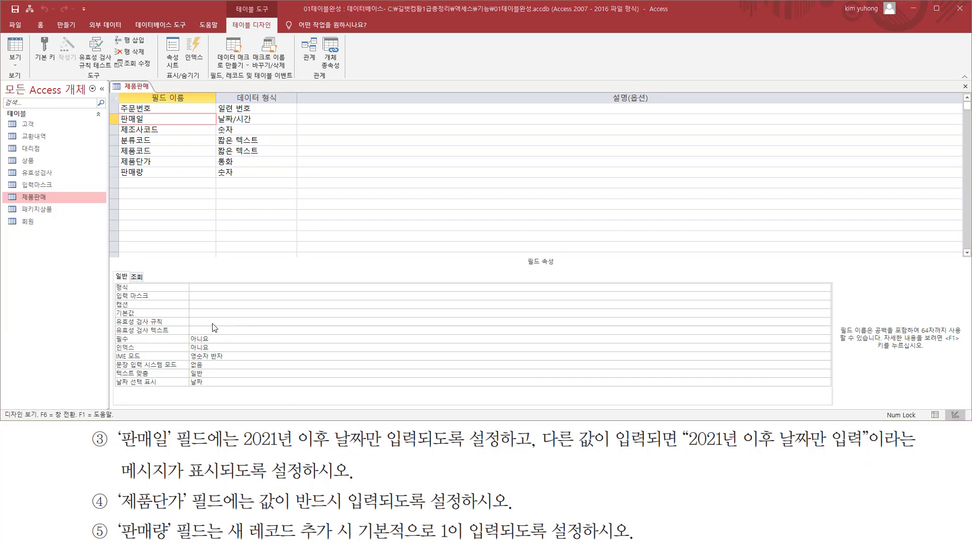
{"action": "left_click", "coordinate": [223, 314]}
{"action": "left_click", "coordinate": [227, 321]}
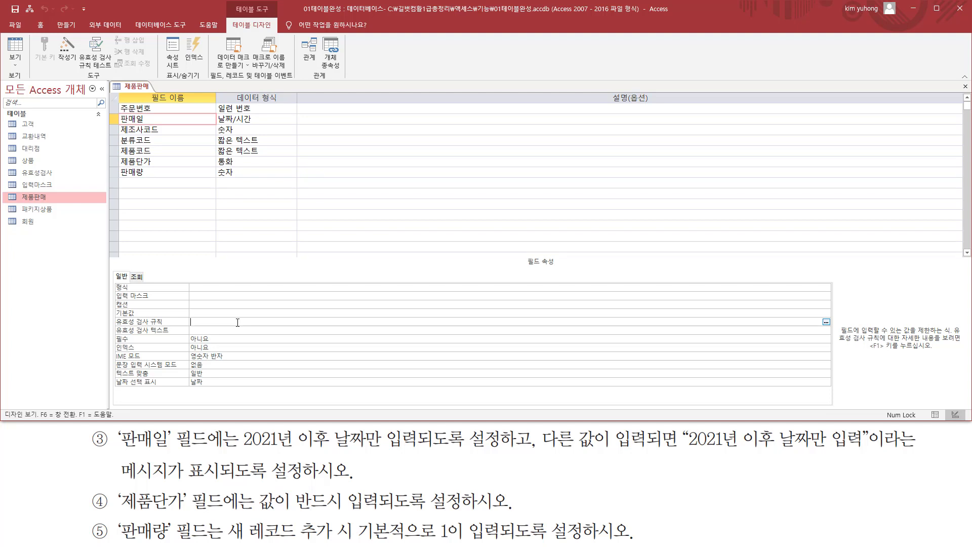
{"action": "type", "text": ">==2021-01-01"}
{"action": "left_click_drag", "start_coordinate": [199, 322], "coordinate": [280, 322]}
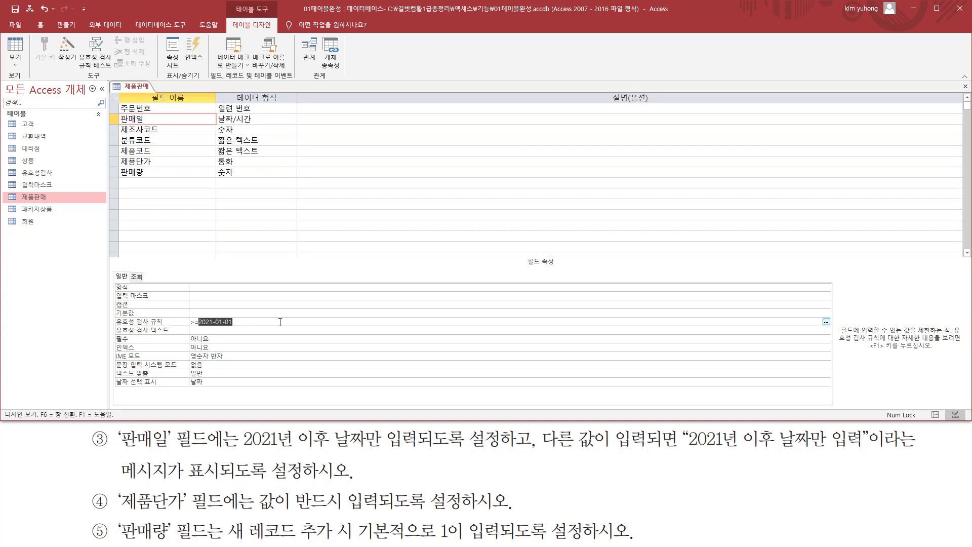
{"action": "left_click", "coordinate": [199, 322]}
{"action": "type", "text": "#"}
Set the 유효성 검사 텍스트 property of the 판매일 field to 2021년 이후 날짜만 입력
{"action": "left_click", "coordinate": [272, 330]}
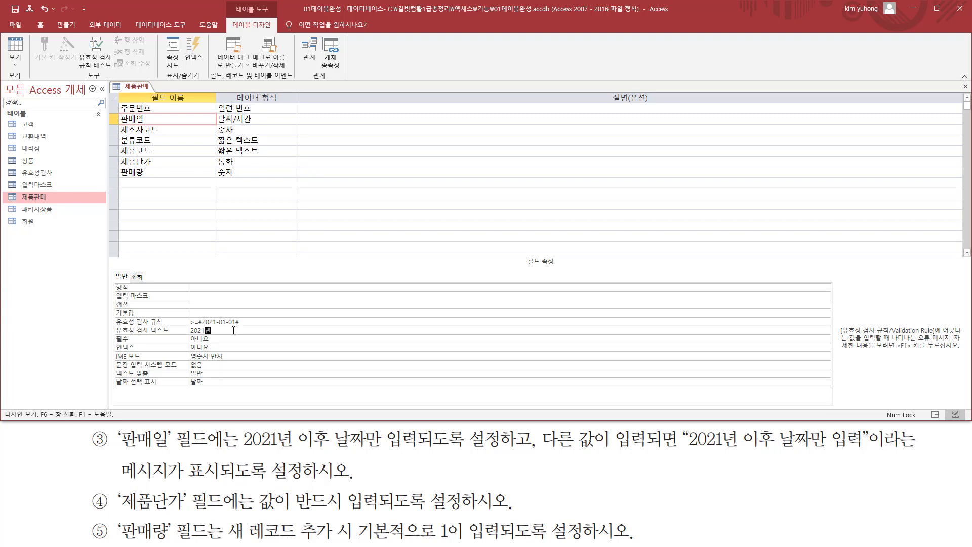
{"action": "type", "text": "이후 날짜만 입력"}
{"action": "key", "text": "Return"}
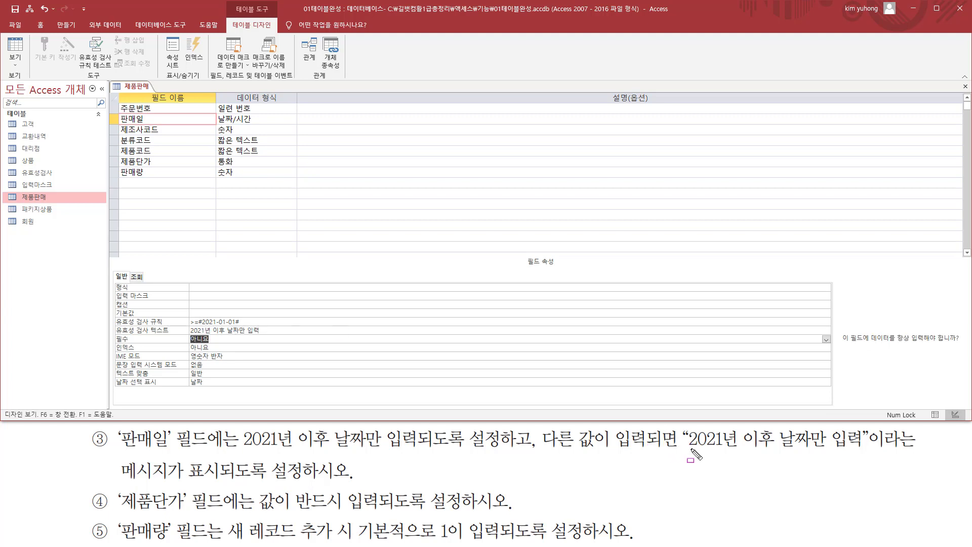
{"action": "left_click_drag", "start_coordinate": [688, 447], "coordinate": [860, 449]}
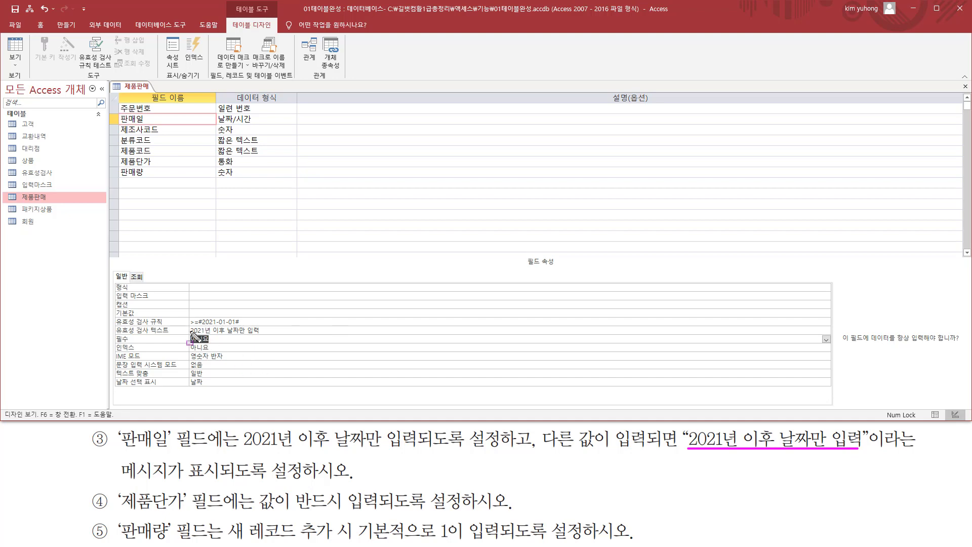
{"action": "left_click_drag", "start_coordinate": [191, 333], "coordinate": [260, 334]}
{"action": "key", "text": "Escape"}
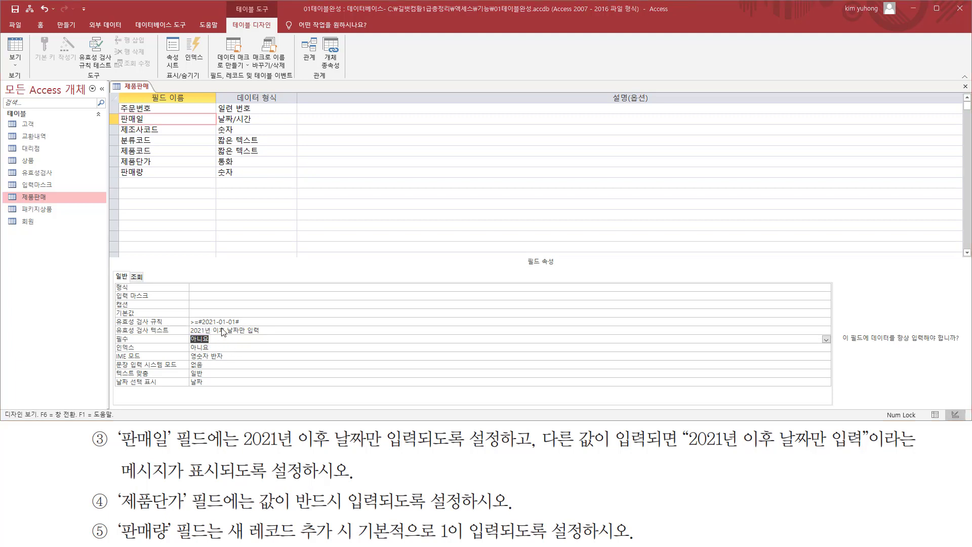
Save the 제품판매 table and switch to Datasheet view, agreeing to test existing data and to continue with the new validation rule
{"action": "left_click", "coordinate": [20, 47]}
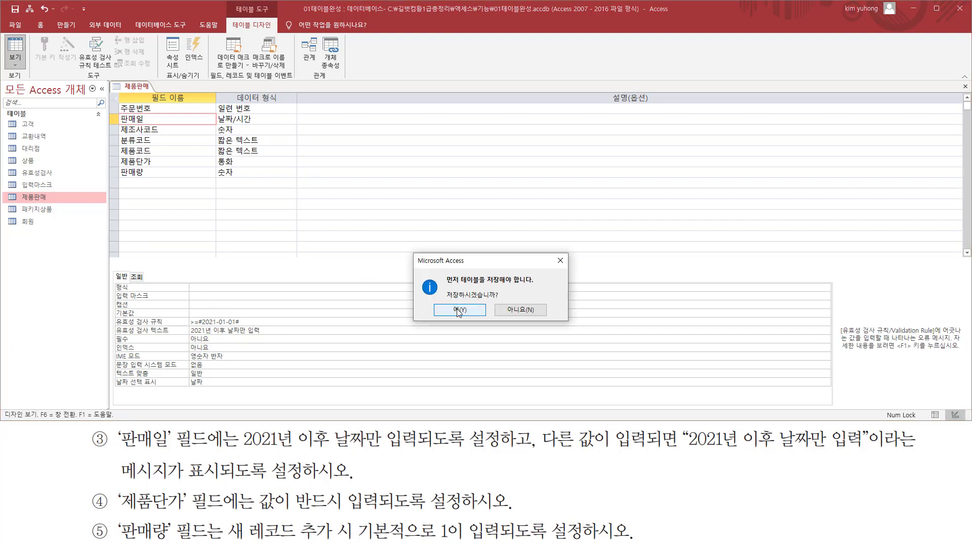
{"action": "left_click", "coordinate": [460, 310]}
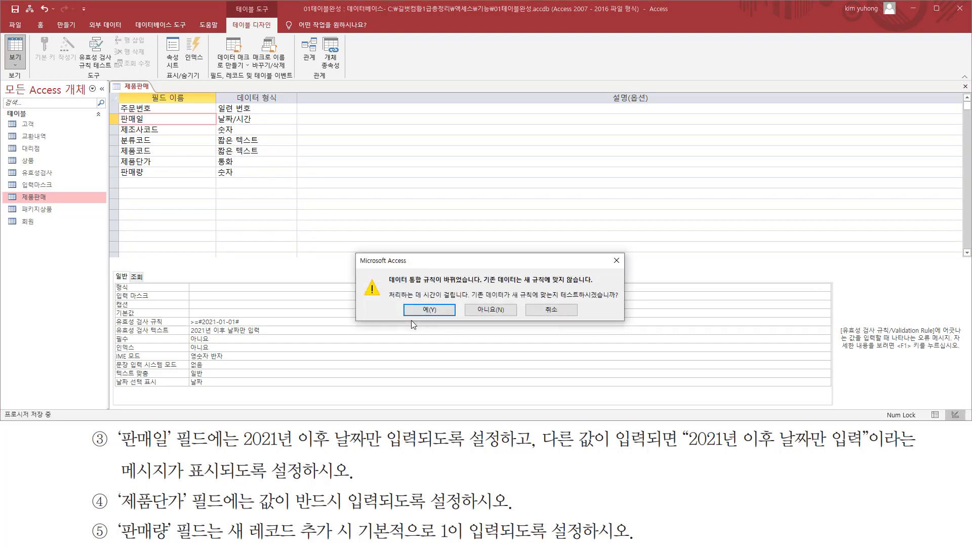
{"action": "left_click_drag", "start_coordinate": [390, 286], "coordinate": [490, 286]}
{"action": "left_click_drag", "start_coordinate": [561, 301], "coordinate": [574, 301]}
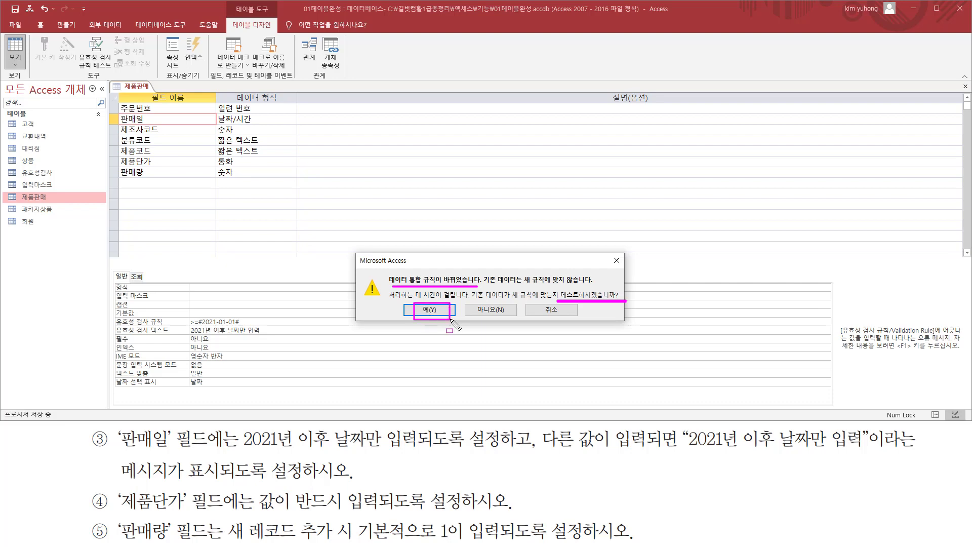
{"action": "left_click", "coordinate": [431, 310]}
{"action": "left_click", "coordinate": [431, 310]}
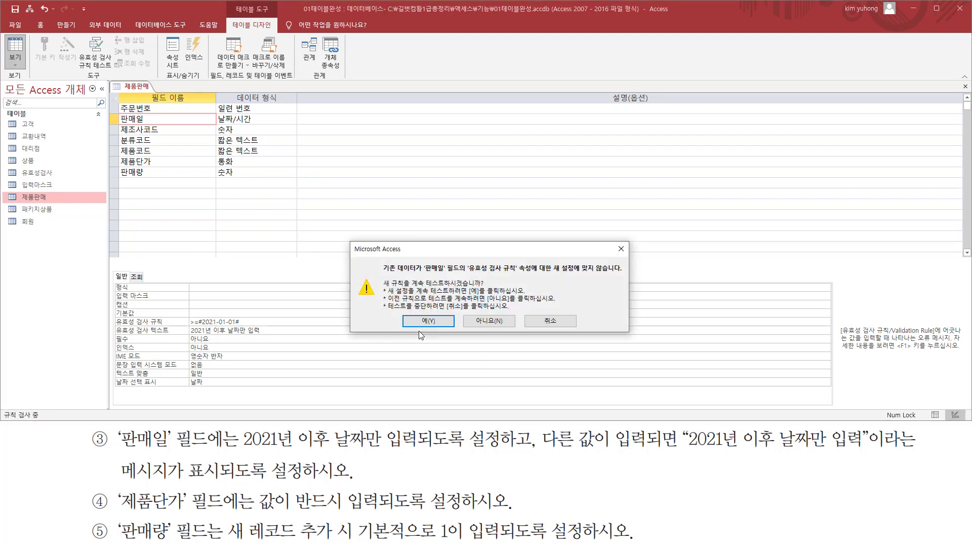
{"action": "left_click_drag", "start_coordinate": [378, 276], "coordinate": [623, 273]}
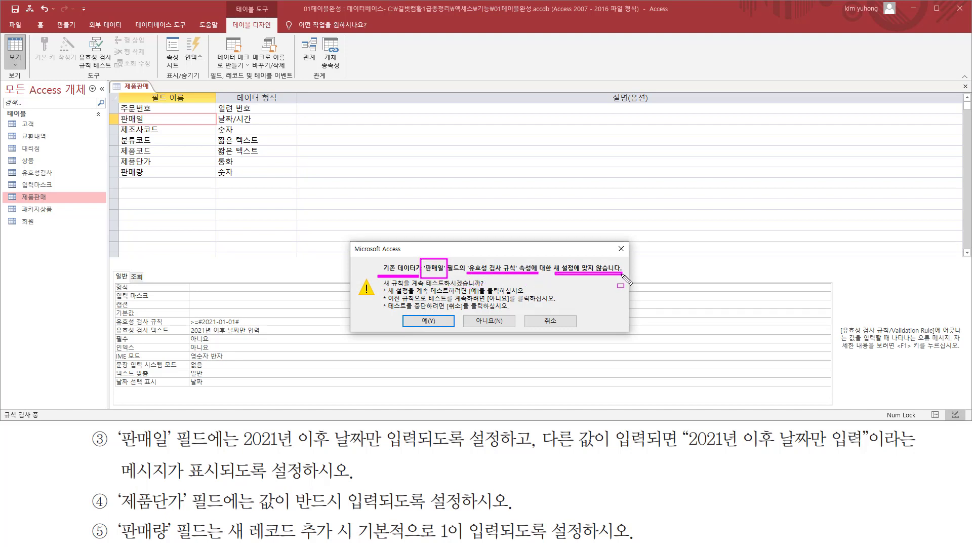
{"action": "left_click_drag", "start_coordinate": [385, 287], "coordinate": [481, 287]}
{"action": "left_click_drag", "start_coordinate": [417, 315], "coordinate": [440, 327]}
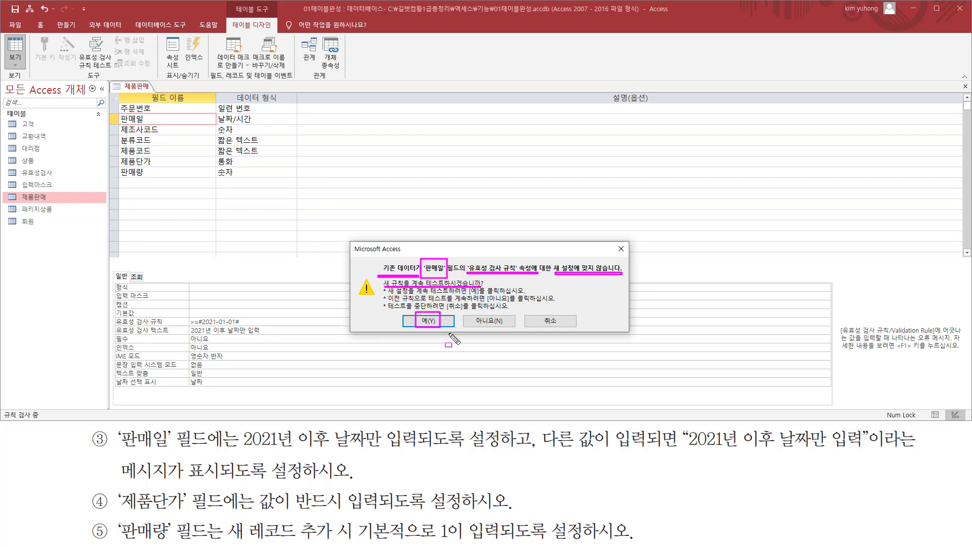
{"action": "key", "text": "Escape"}
{"action": "left_click", "coordinate": [436, 320]}
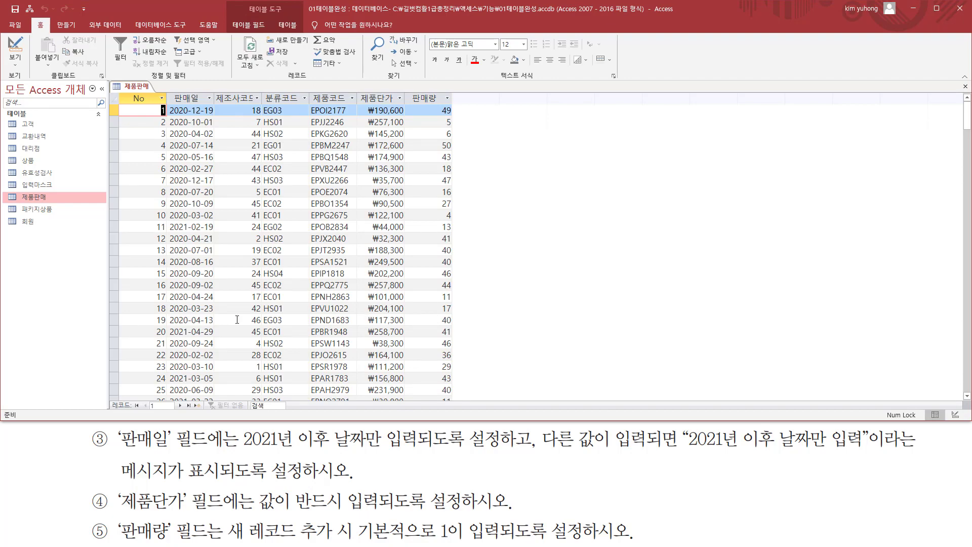
Test the validation rule by entering 2021-05-05 as the 판매일 of a new record and moving to its 제조사코드 field
{"action": "scroll", "coordinate": [237, 320], "scroll_direction": "down", "scroll_amount": 20}
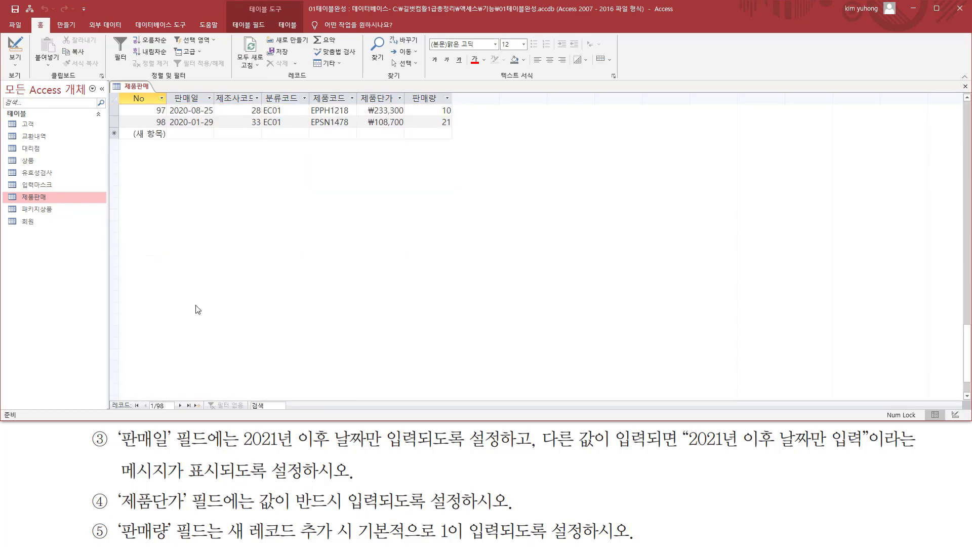
{"action": "scroll", "coordinate": [198, 310], "scroll_direction": "up", "scroll_amount": 15}
{"action": "type", "text": "2"}
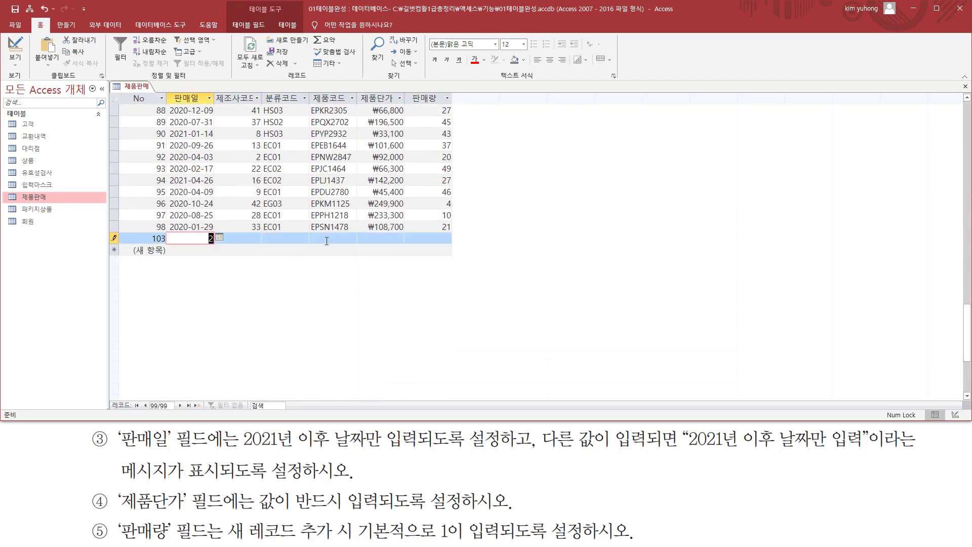
{"action": "type", "text": "021-0505"}
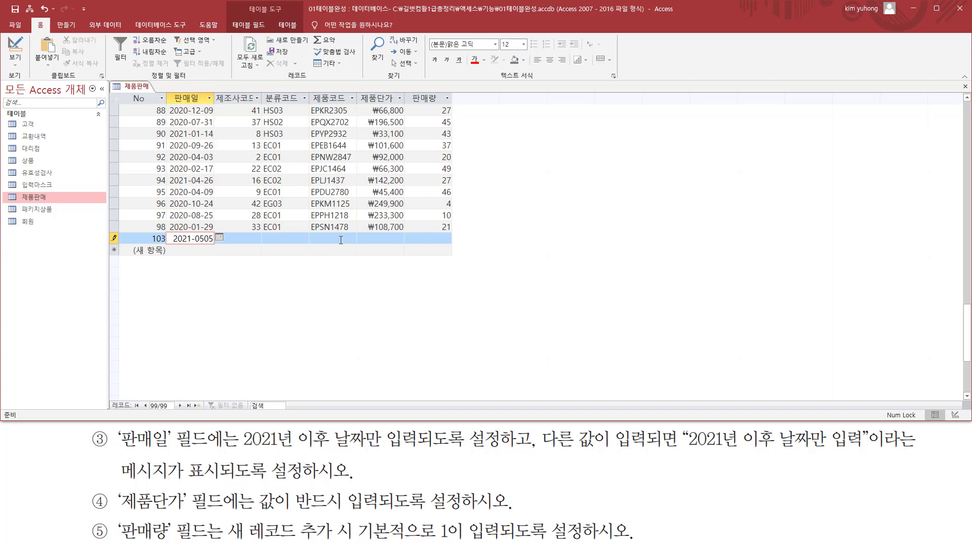
{"action": "key", "text": "BackSpace"}
{"action": "key", "text": "BackSpace"}
{"action": "type", "text": "-05"}
{"action": "left_click_drag", "start_coordinate": [242, 449], "coordinate": [516, 450]}
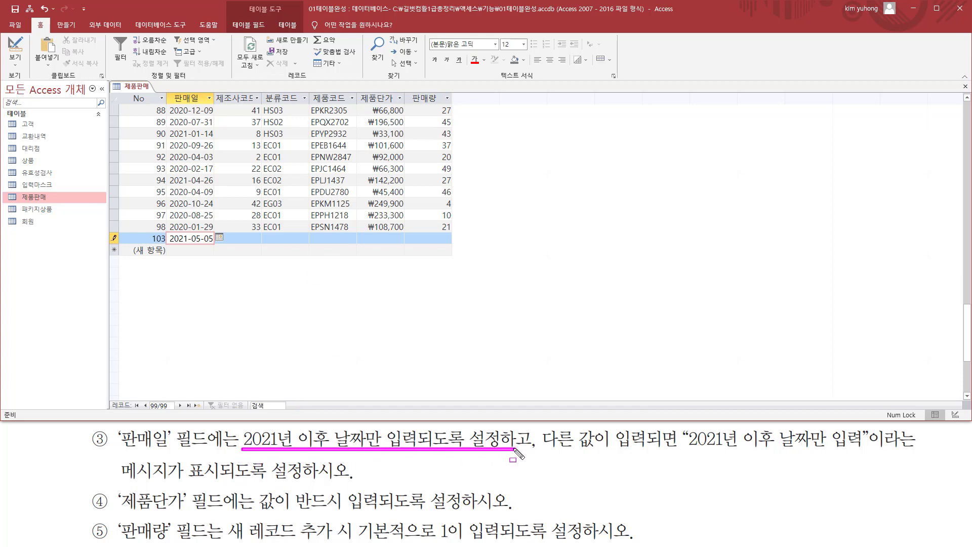
{"action": "left_click_drag", "start_coordinate": [167, 244], "coordinate": [218, 244]}
{"action": "key", "text": "Escape"}
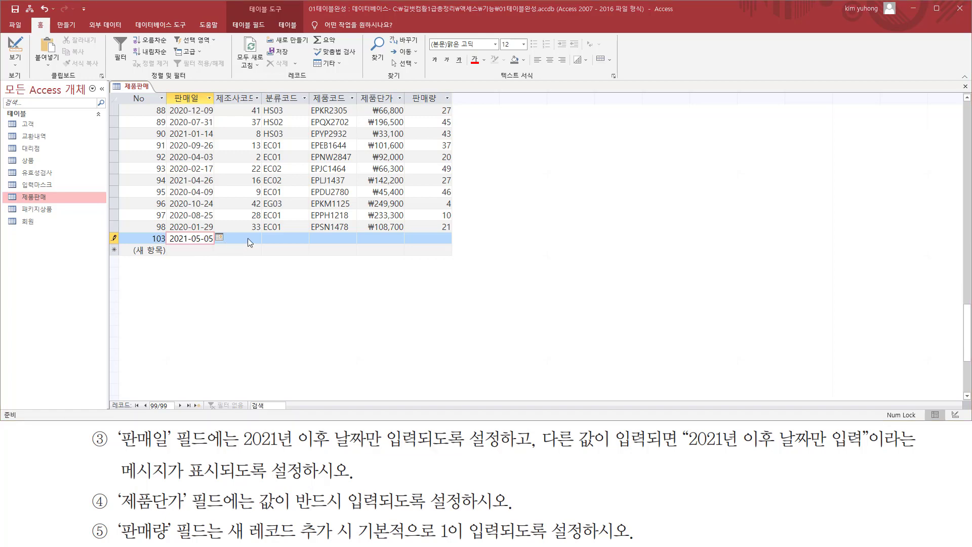
{"action": "left_click", "coordinate": [251, 240]}
{"action": "left_click", "coordinate": [268, 240]}
{"action": "left_click", "coordinate": [238, 240]}
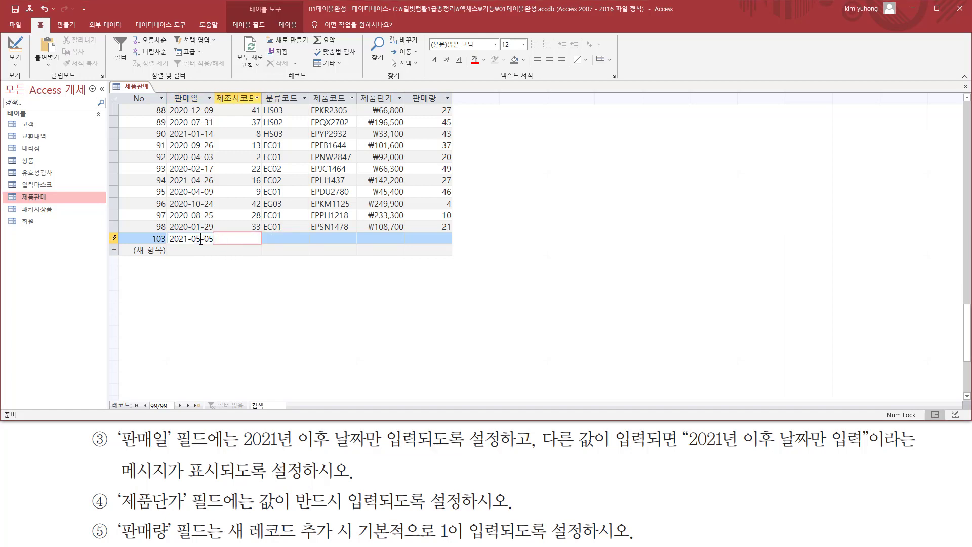
Try the date 2020-05-05 in the new record's 판매일 field, dismiss the validation message, and discard the record
{"action": "left_click", "coordinate": [183, 240]}
{"action": "key", "text": "BackSpace"}
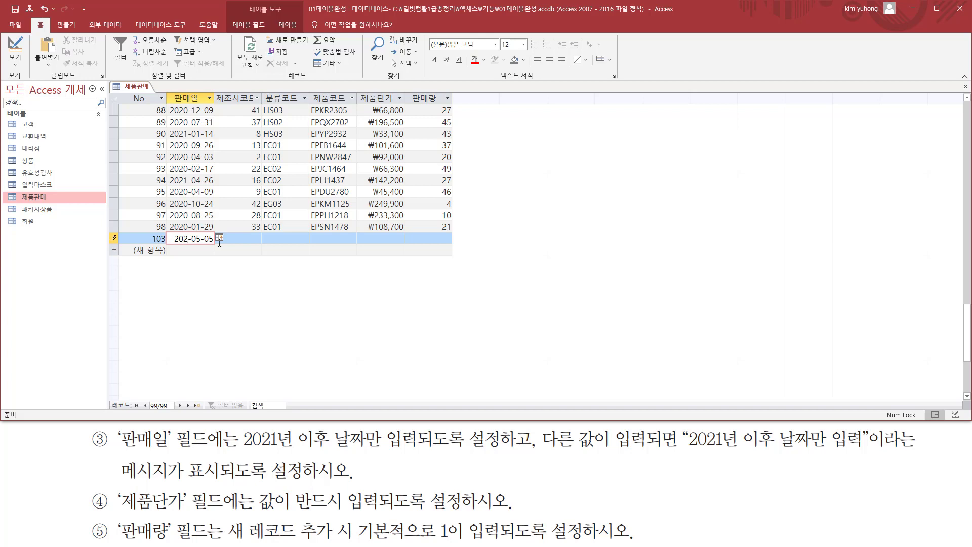
{"action": "type", "text": "0"}
{"action": "left_click", "coordinate": [245, 249]}
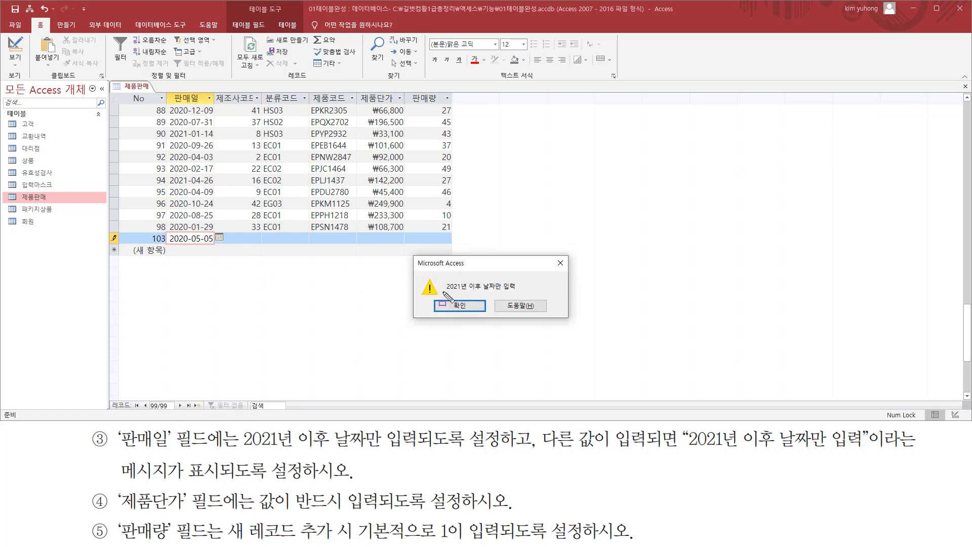
{"action": "left_click_drag", "start_coordinate": [445, 292], "coordinate": [516, 292]}
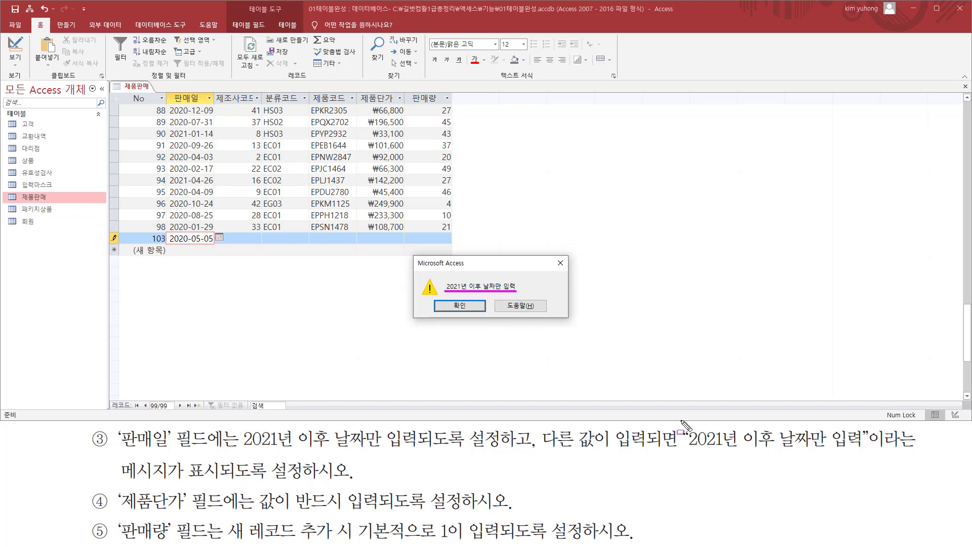
{"action": "left_click_drag", "start_coordinate": [686, 449], "coordinate": [861, 449]}
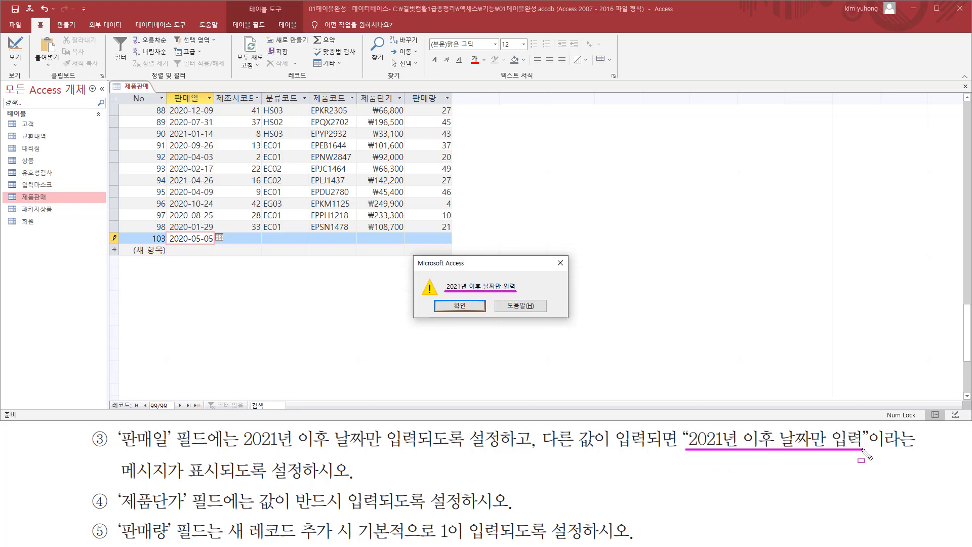
{"action": "left_click", "coordinate": [459, 305]}
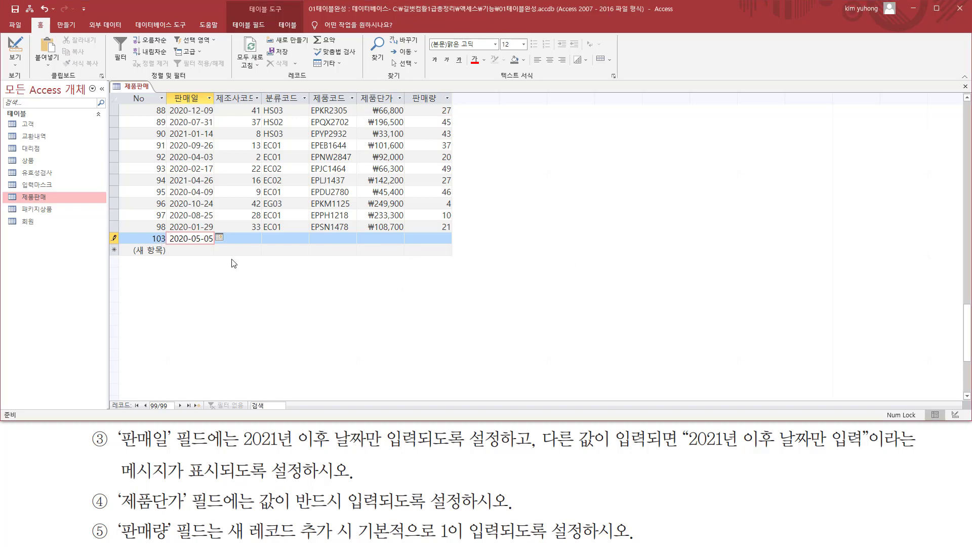
{"action": "key", "text": "Escape"}
{"action": "key", "text": "Escape"}
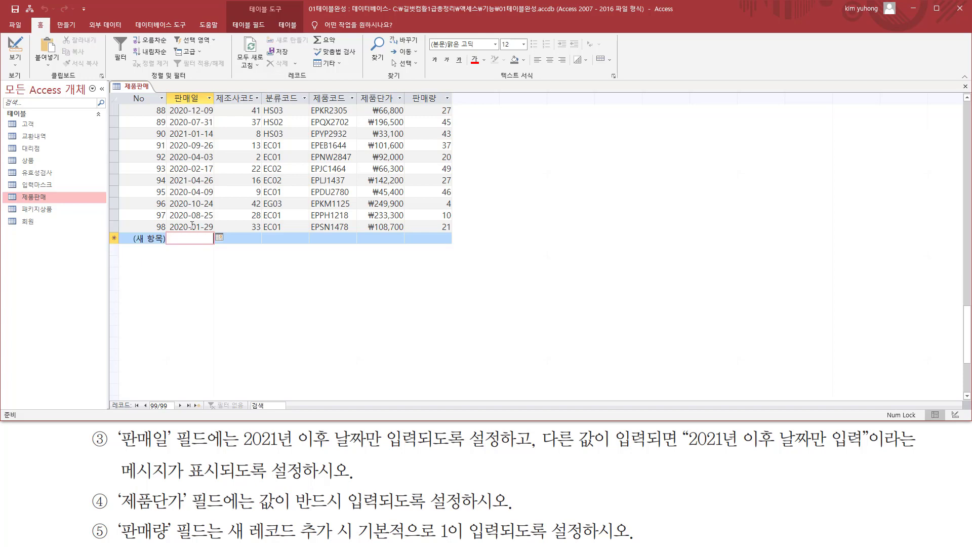
Return the 제품판매 table to Design view
{"action": "left_click", "coordinate": [15, 48]}
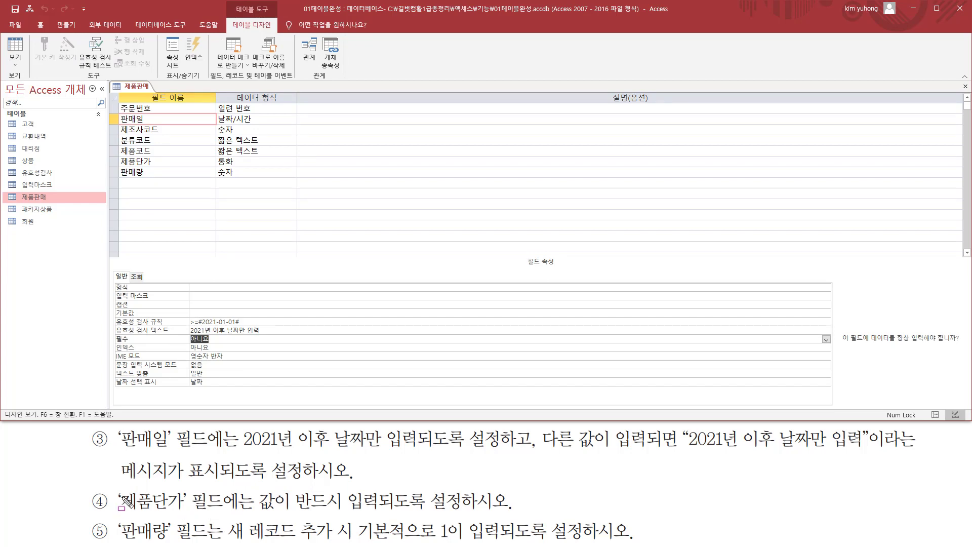
{"action": "mouse_move", "coordinate": [118, 488]}
{"action": "left_mouse_down"}
{"action": "mouse_move", "coordinate": [188, 515]}
{"action": "mouse_move", "coordinate": [416, 514]}
{"action": "left_mouse_up"}
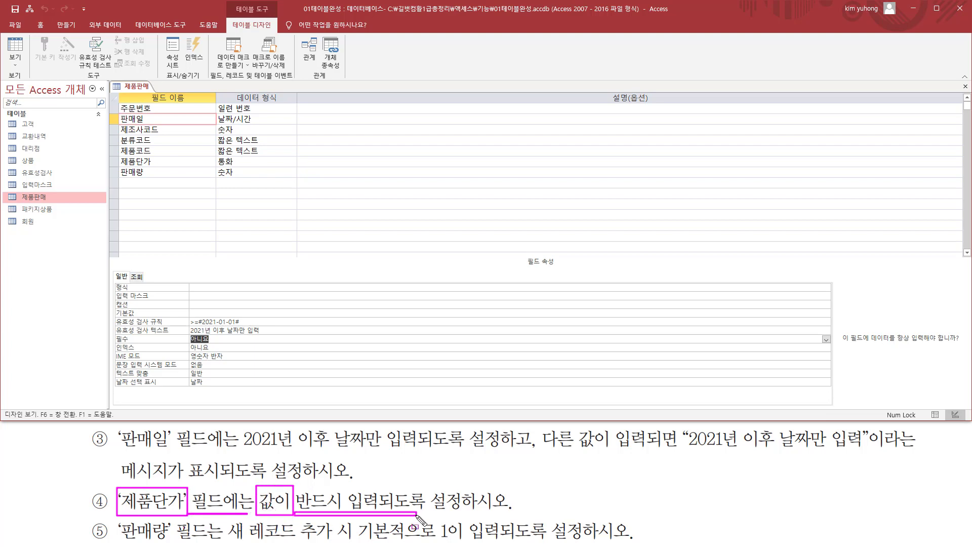
Make the 제품단가 field mandatory by setting its 필수 property to 예
{"action": "key", "text": "Escape"}
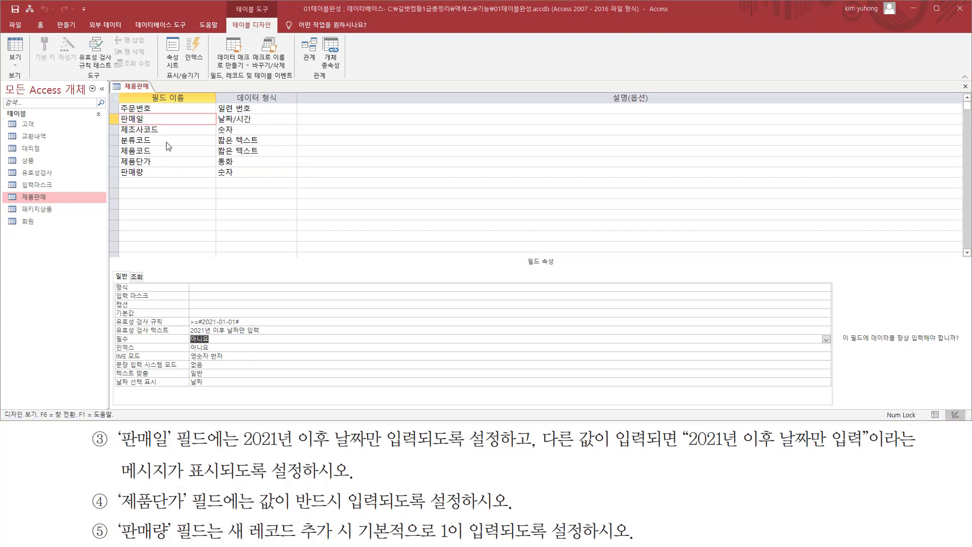
{"action": "left_click", "coordinate": [178, 163]}
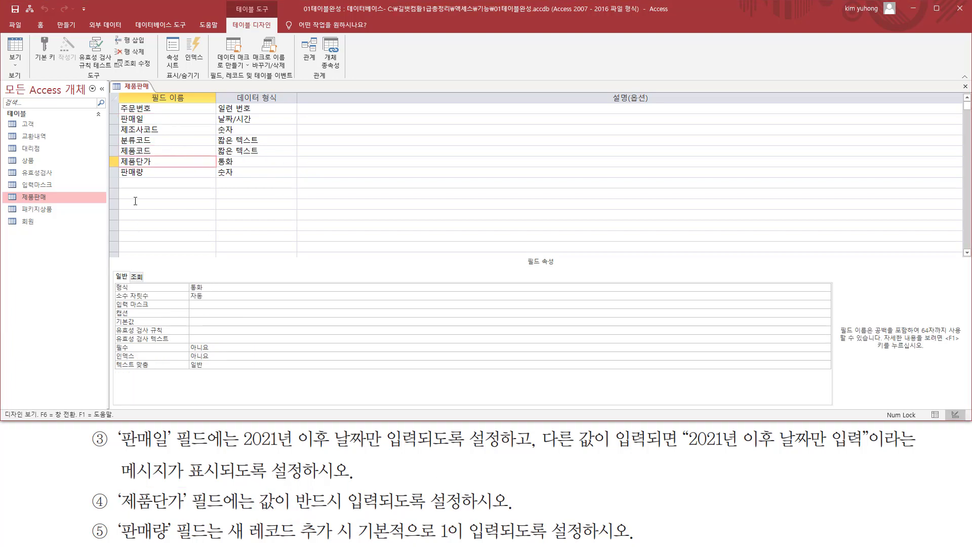
{"action": "left_click_drag", "start_coordinate": [256, 513], "coordinate": [400, 514]}
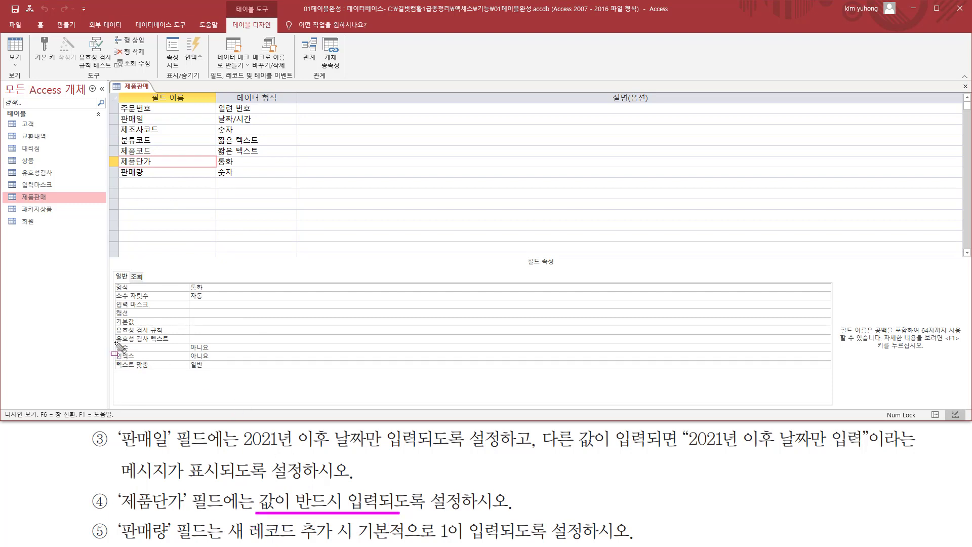
{"action": "mouse_move", "coordinate": [115, 342]}
{"action": "left_mouse_down"}
{"action": "mouse_move", "coordinate": [131, 353]}
{"action": "mouse_move", "coordinate": [241, 353]}
{"action": "left_mouse_up"}
{"action": "key", "text": "Escape"}
{"action": "left_click", "coordinate": [245, 348]}
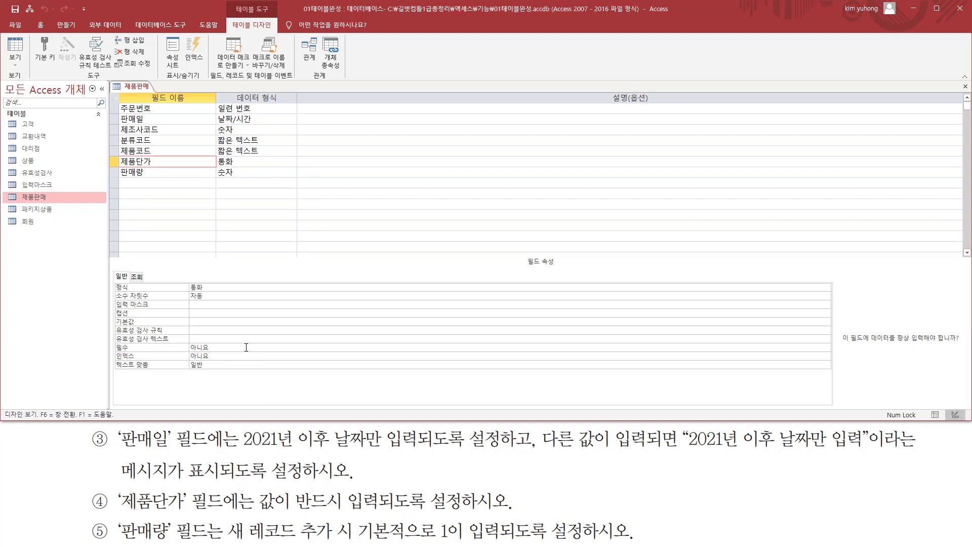
{"action": "left_click", "coordinate": [827, 348]}
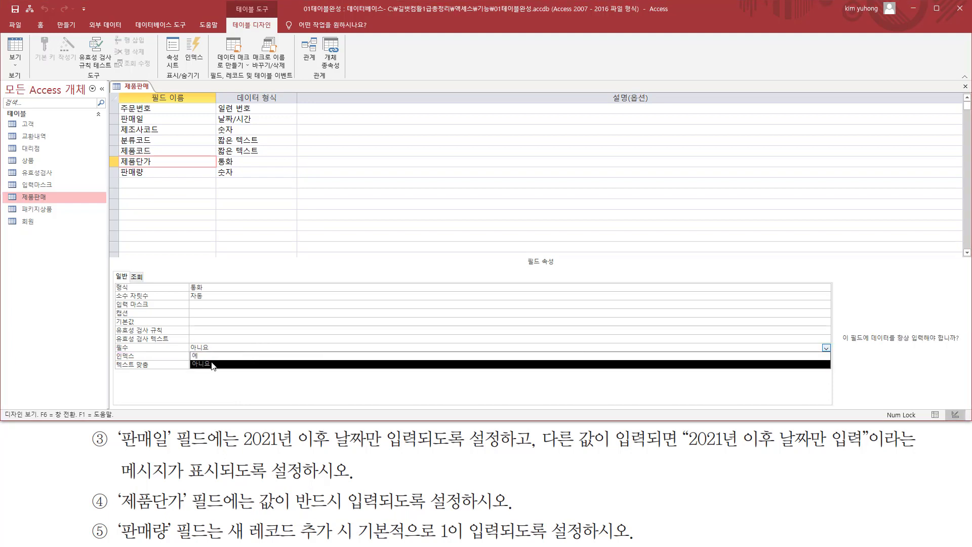
{"action": "left_click", "coordinate": [195, 356]}
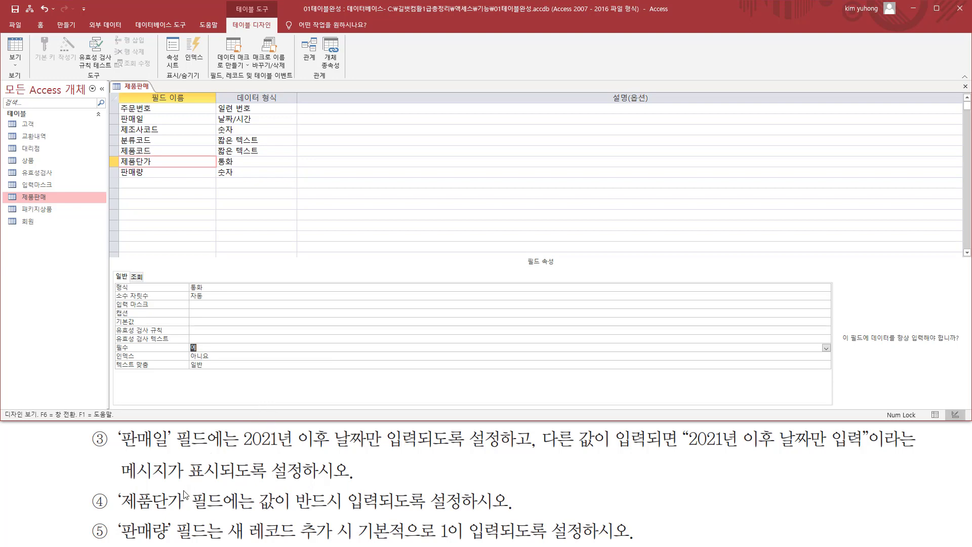
Set the default value (기본값) of the 판매량 field to 1
{"action": "key", "text": "ctrl+2"}
{"action": "mouse_move", "coordinate": [115, 527]}
{"action": "left_mouse_down"}
{"action": "mouse_move", "coordinate": [133, 545]}
{"action": "mouse_move", "coordinate": [466, 541]}
{"action": "mouse_move", "coordinate": [449, 540]}
{"action": "left_mouse_up"}
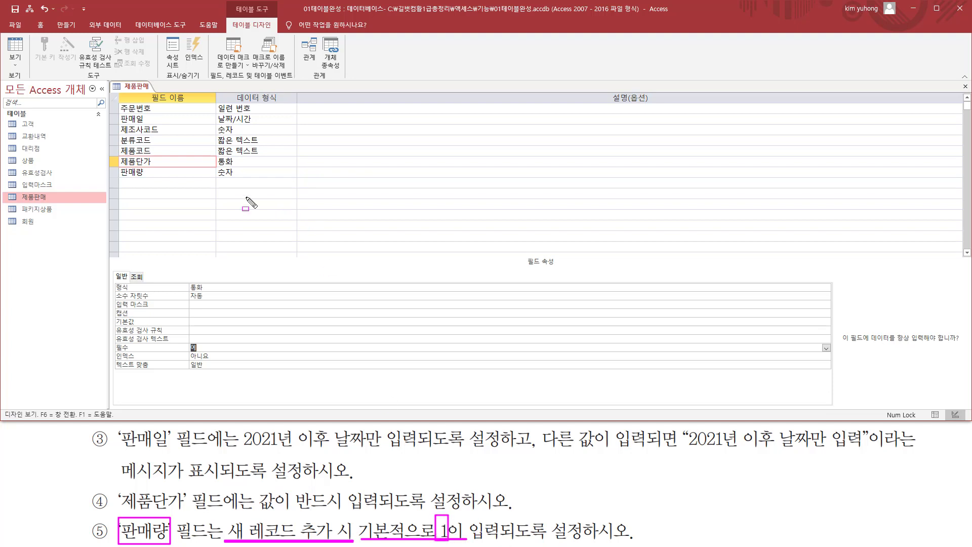
{"action": "key", "text": "Escape"}
{"action": "left_click", "coordinate": [175, 173]}
{"action": "left_click", "coordinate": [175, 172]}
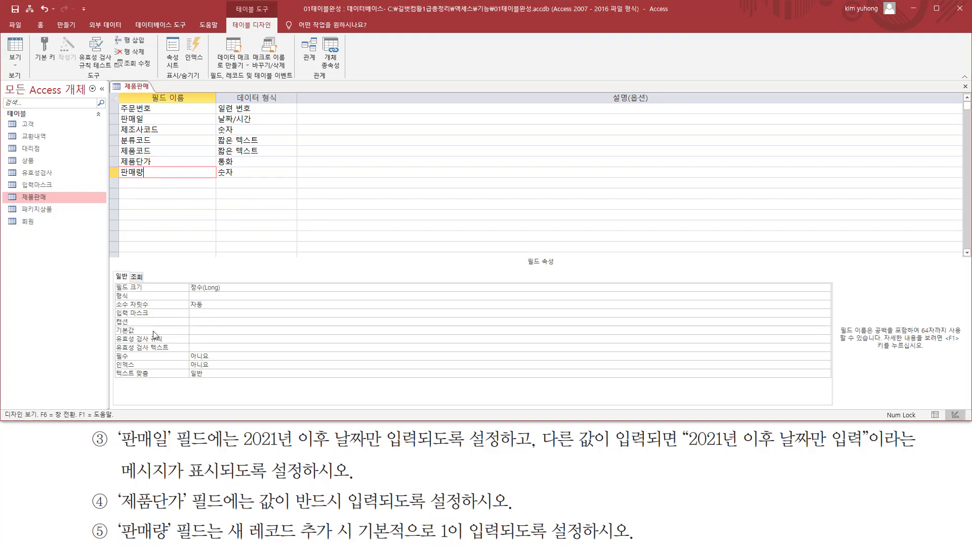
{"action": "left_click_drag", "start_coordinate": [115, 325], "coordinate": [233, 339]}
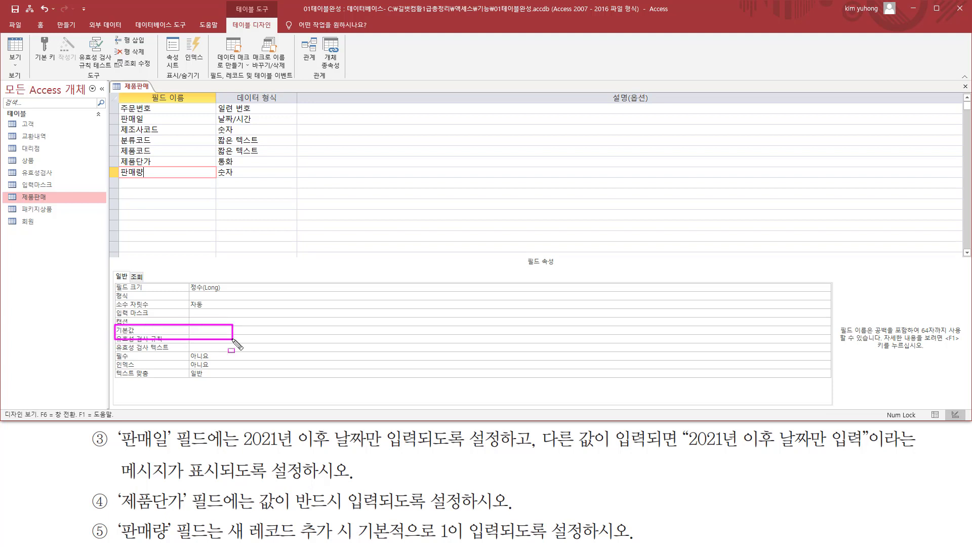
{"action": "key", "text": "Escape"}
{"action": "left_click", "coordinate": [222, 330]}
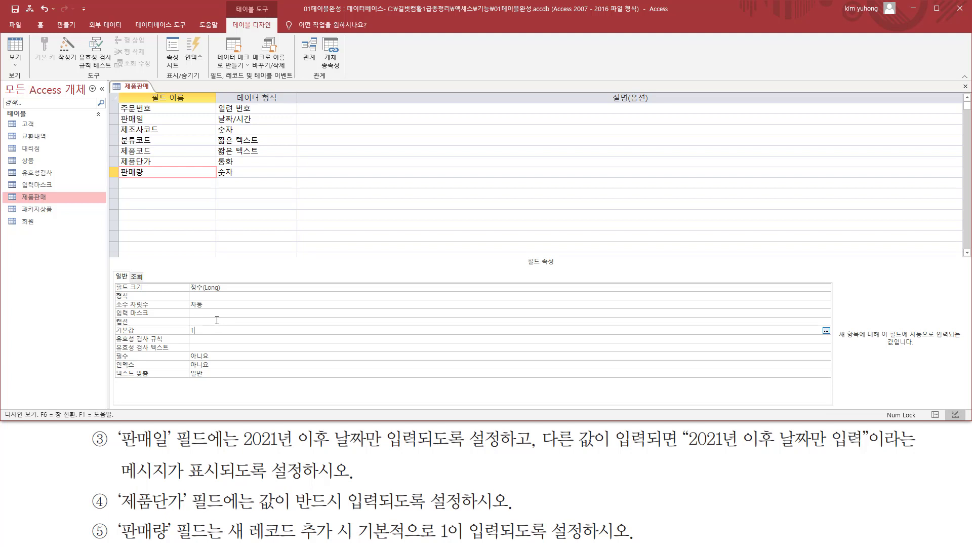
{"action": "left_click", "coordinate": [217, 321]}
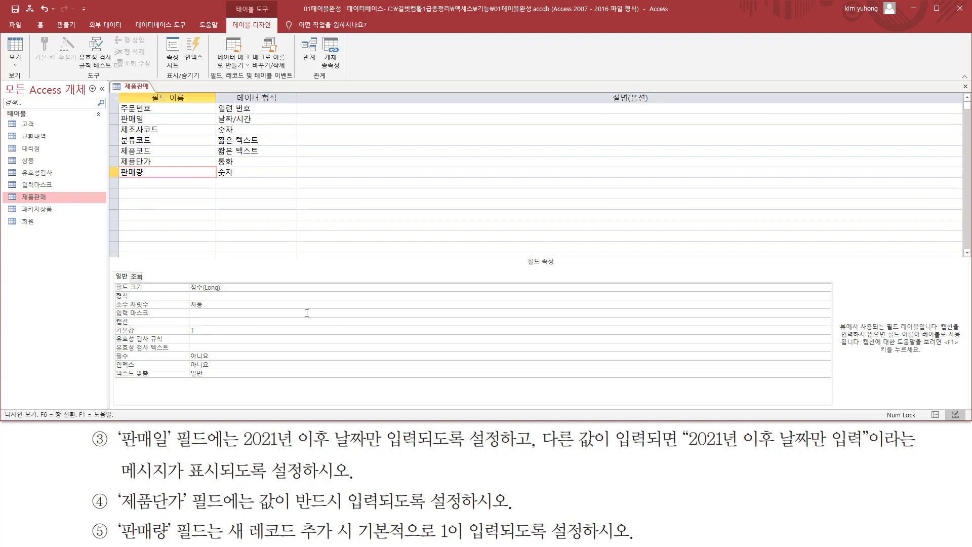
Close the 제품판매 table, saving its design changes and agreeing to test the existing data against the new rules
{"action": "left_click", "coordinate": [966, 86]}
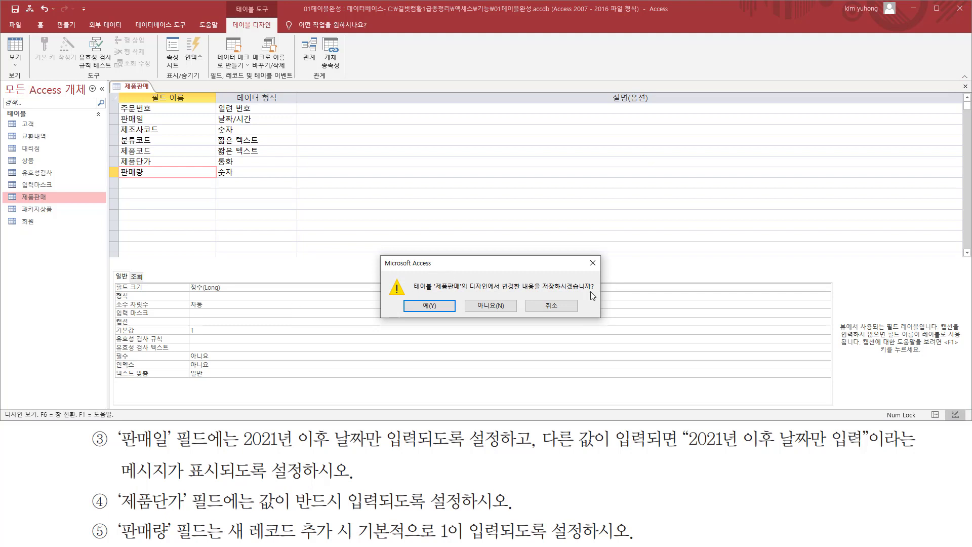
{"action": "left_click", "coordinate": [445, 307]}
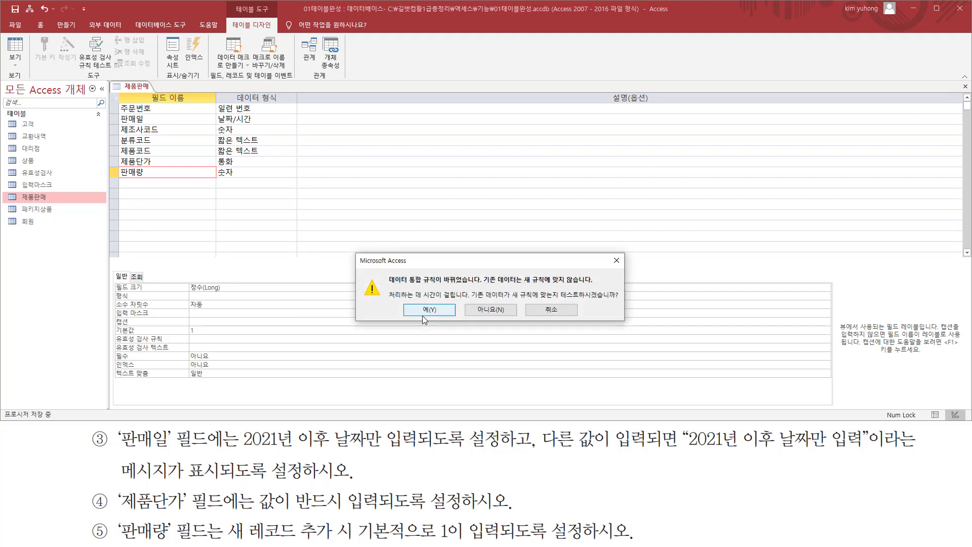
{"action": "left_click_drag", "start_coordinate": [408, 284], "coordinate": [476, 285]}
{"action": "left_click_drag", "start_coordinate": [561, 299], "coordinate": [631, 299]}
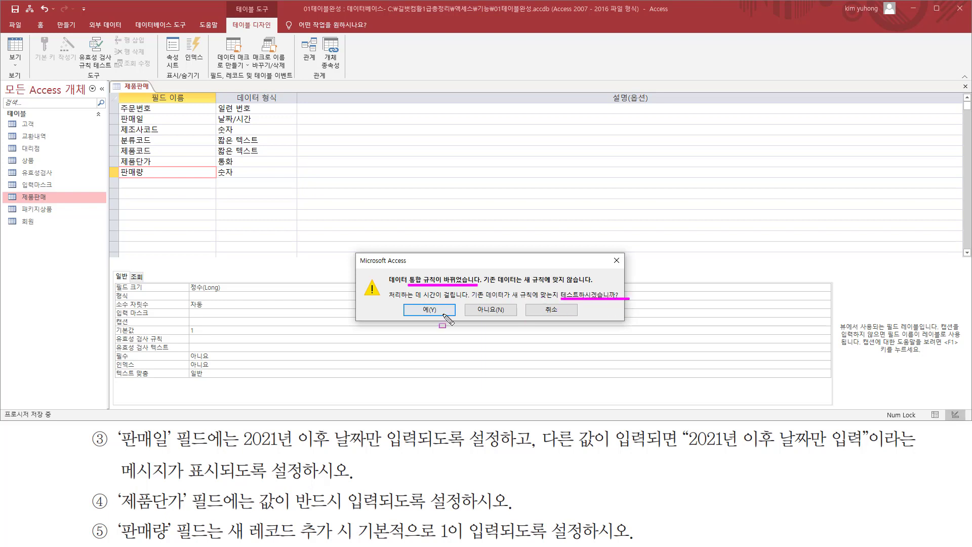
{"action": "key", "text": "Escape"}
{"action": "left_click", "coordinate": [424, 309]}
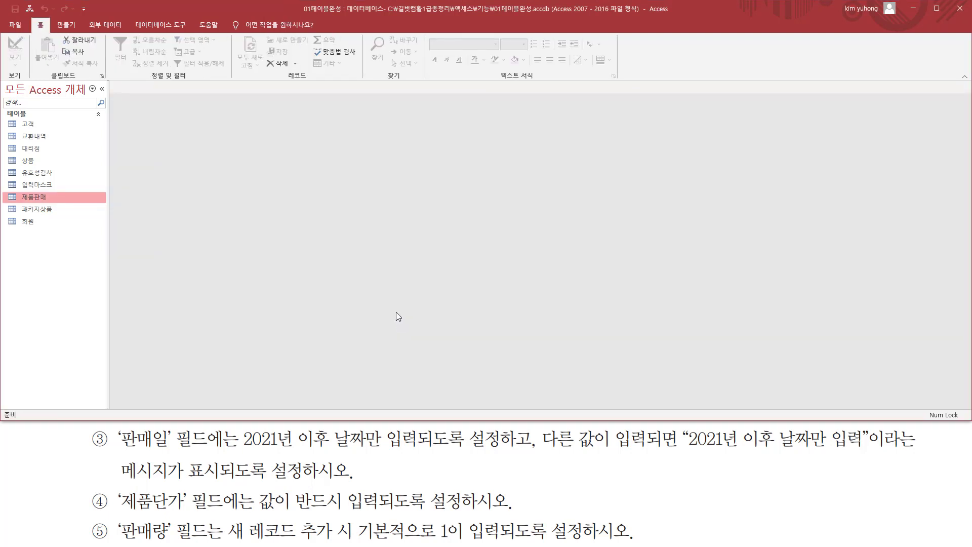